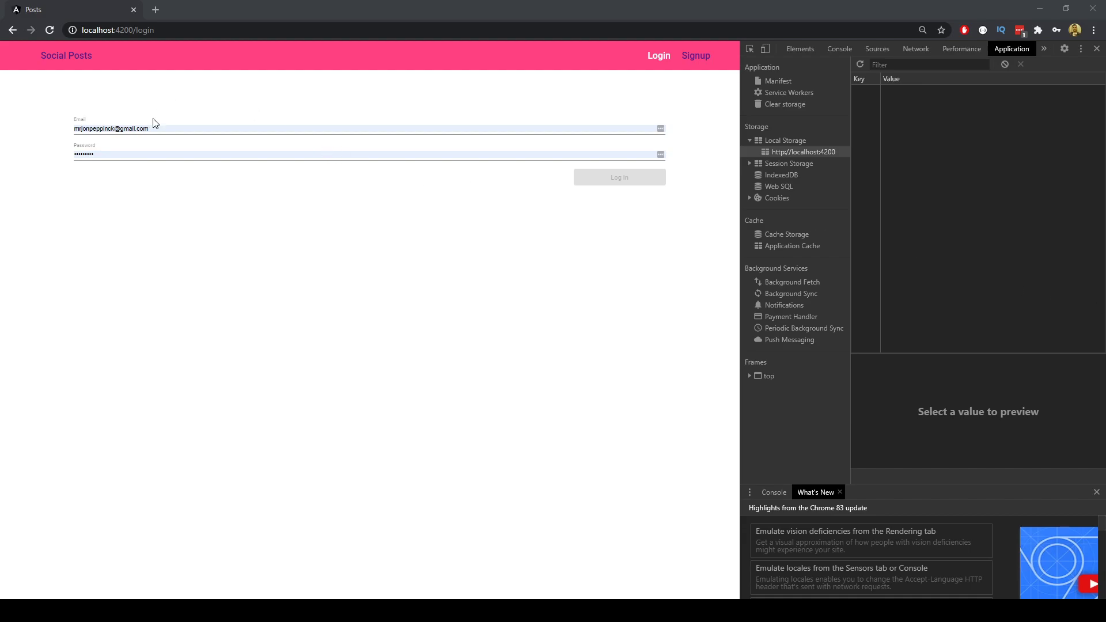
# Leave the login page for the Social Posts home page via the title.
pyautogui.click(77, 55)
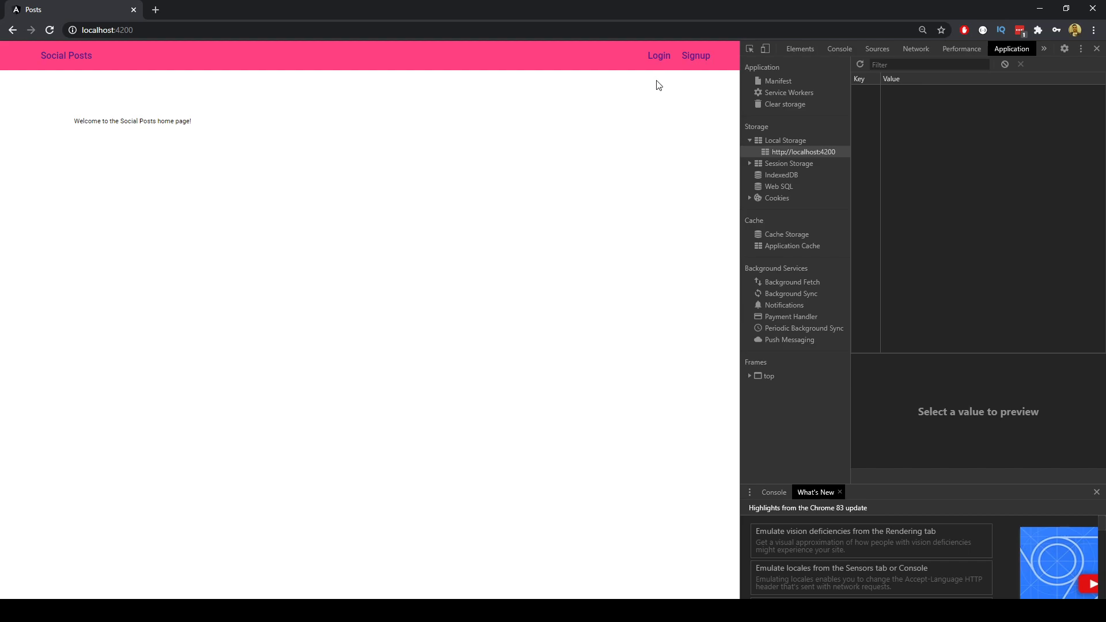
# Register the second user with a first name, email and password, declining Chrome's password save.
pyautogui.click(697, 57)
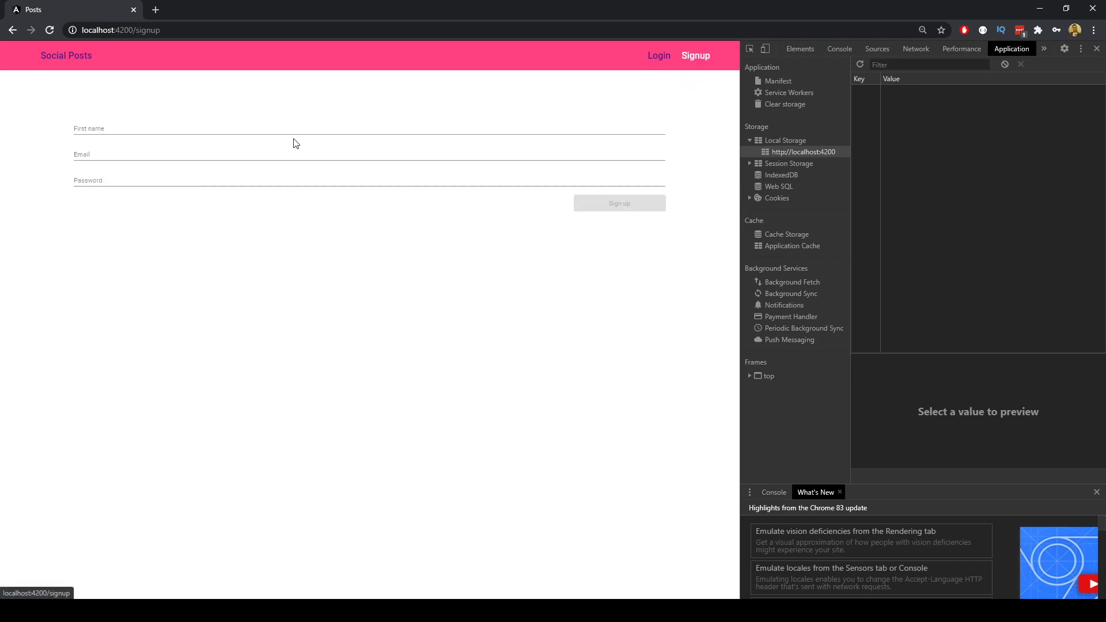
pyautogui.click(217, 127)
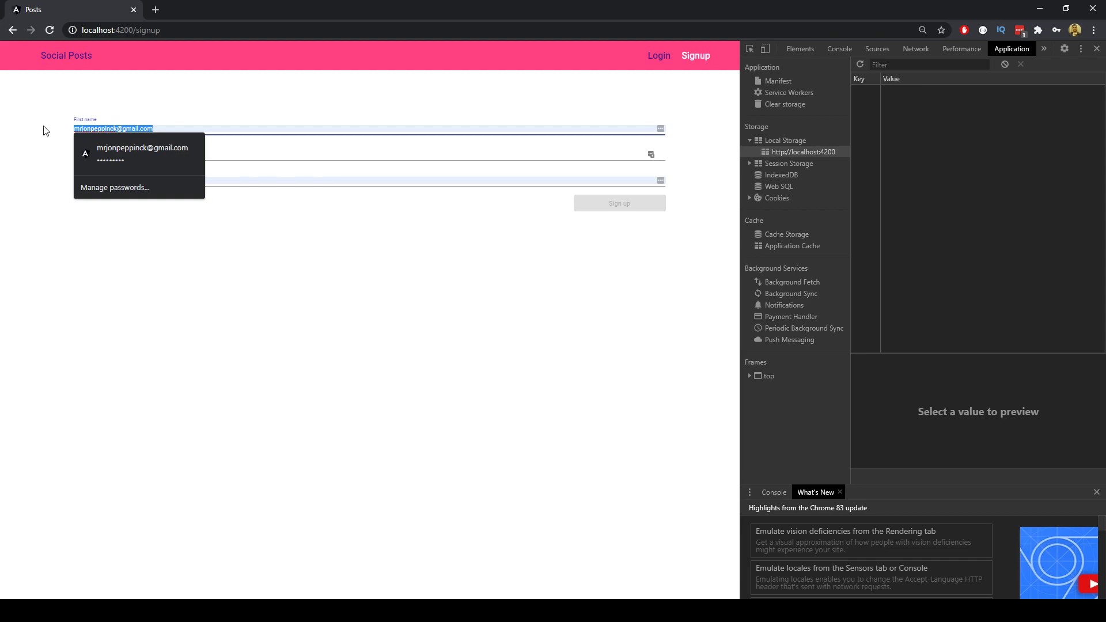
pyautogui.hotkey('ctrl', 'a')
pyautogui.write('Jon')
pyautogui.press('Tab')
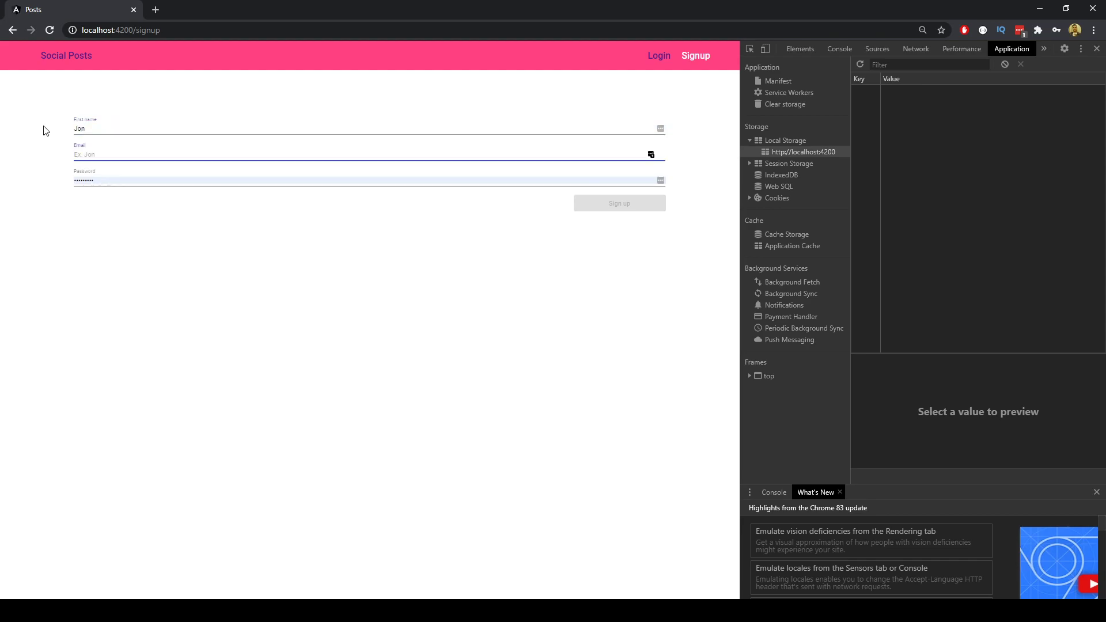
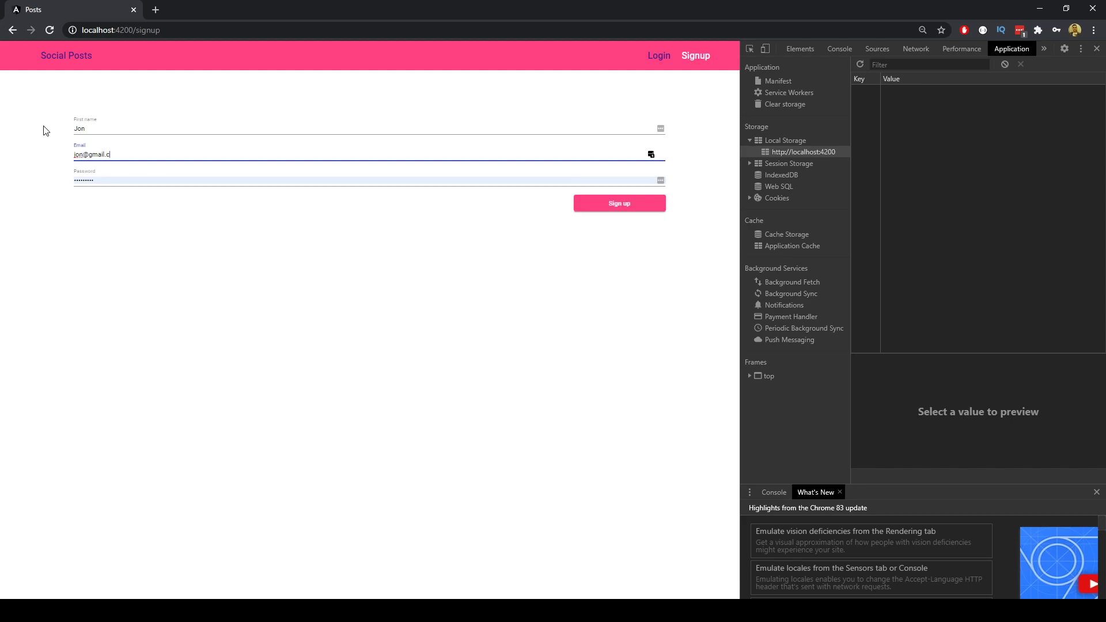
pyautogui.press('Tab')
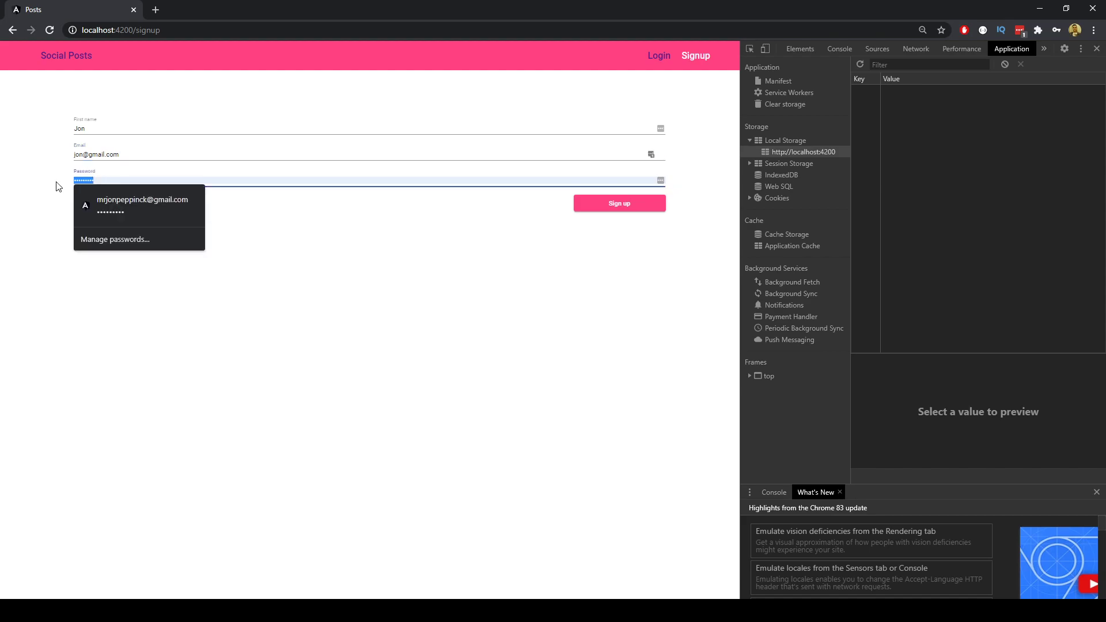
pyautogui.write('1234')
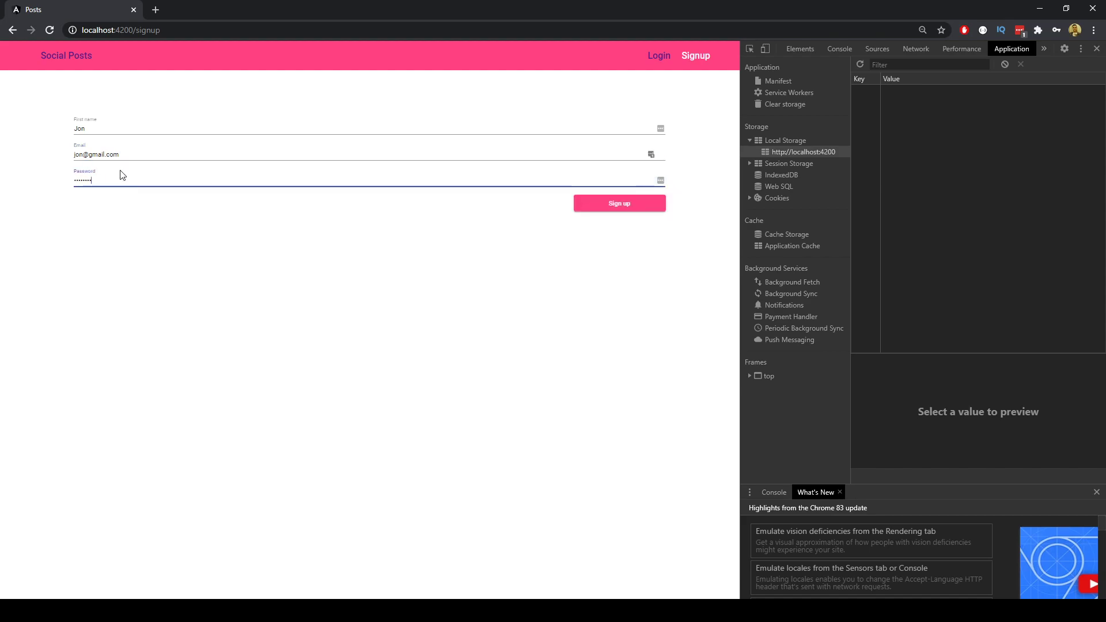
pyautogui.click(620, 203)
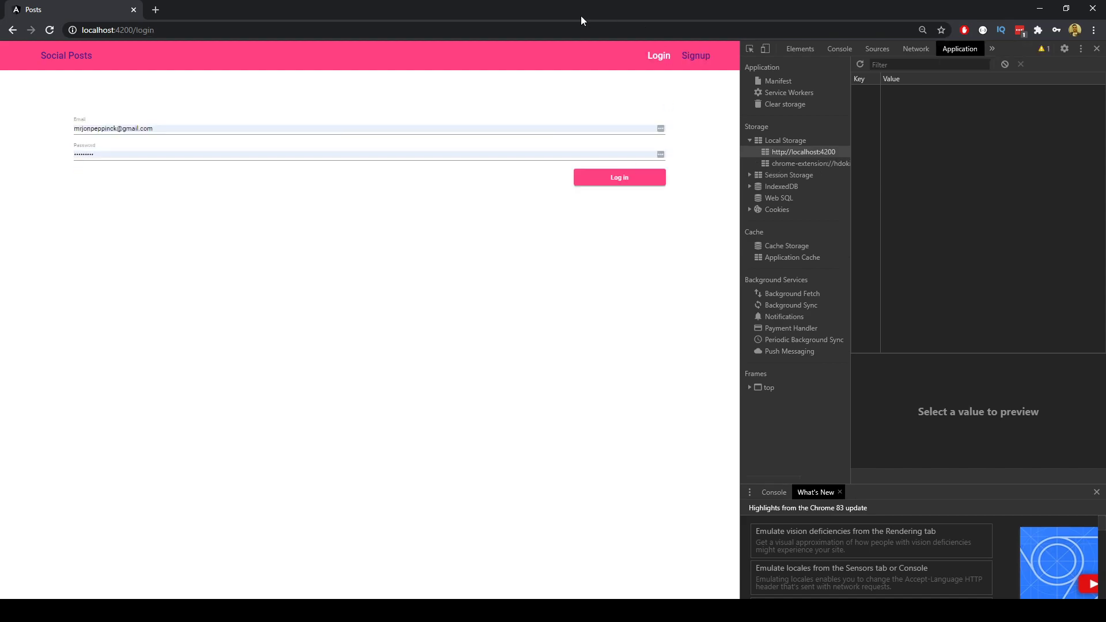
pyautogui.click(665, 112)
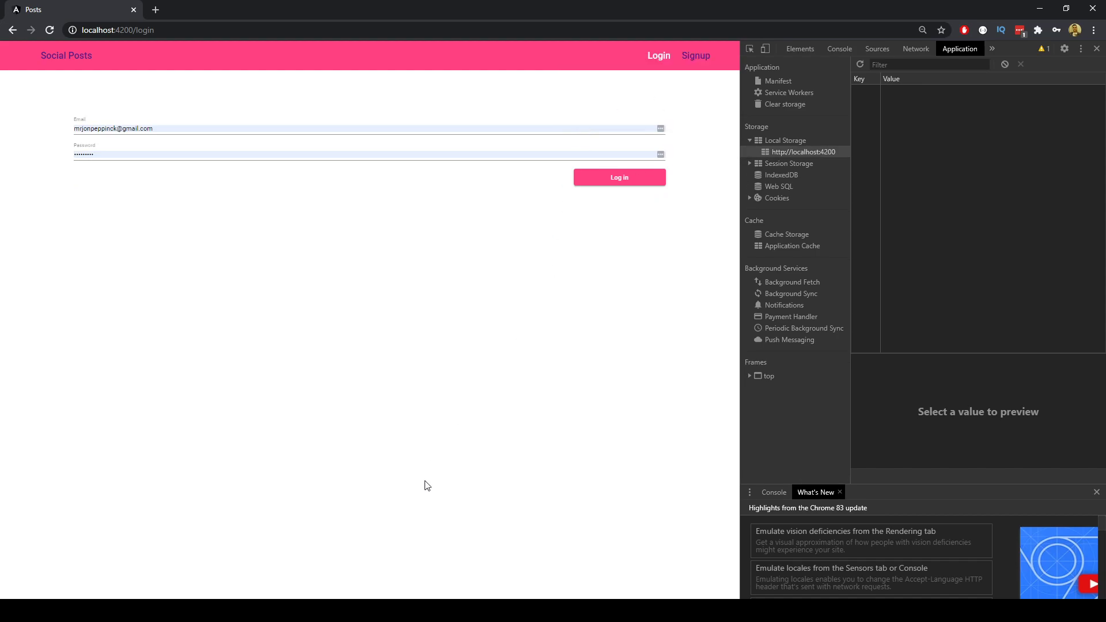
# In MySQL Workbench, run SELECT * FROM posts.users to show the new user as row 7.
pyautogui.click(383, 611)
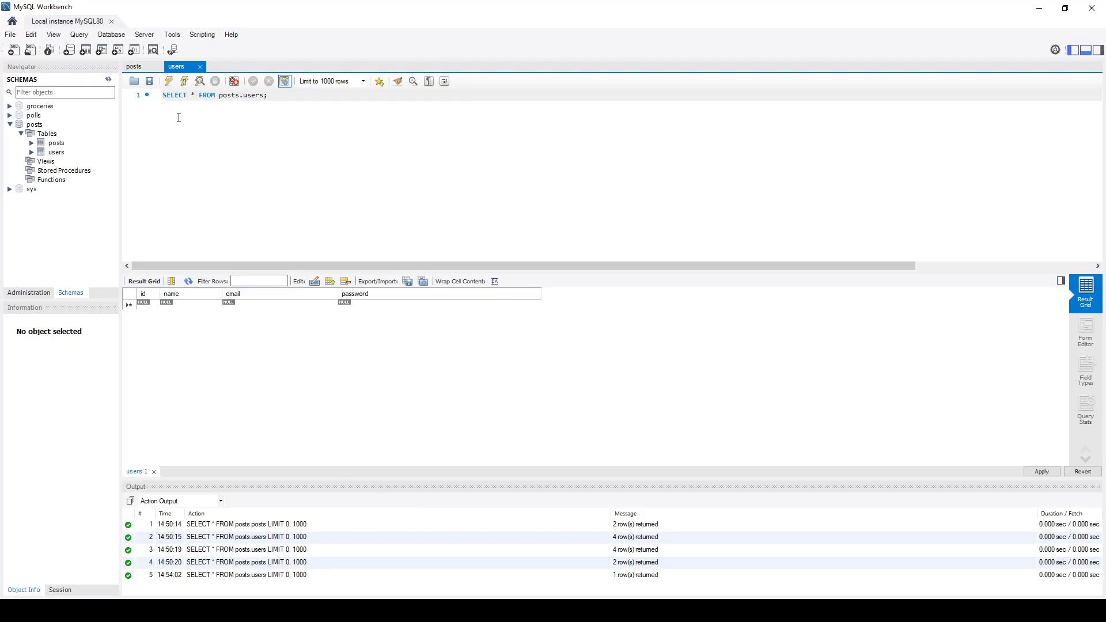
pyautogui.moveTo(113, 155)
pyautogui.click(114, 152)
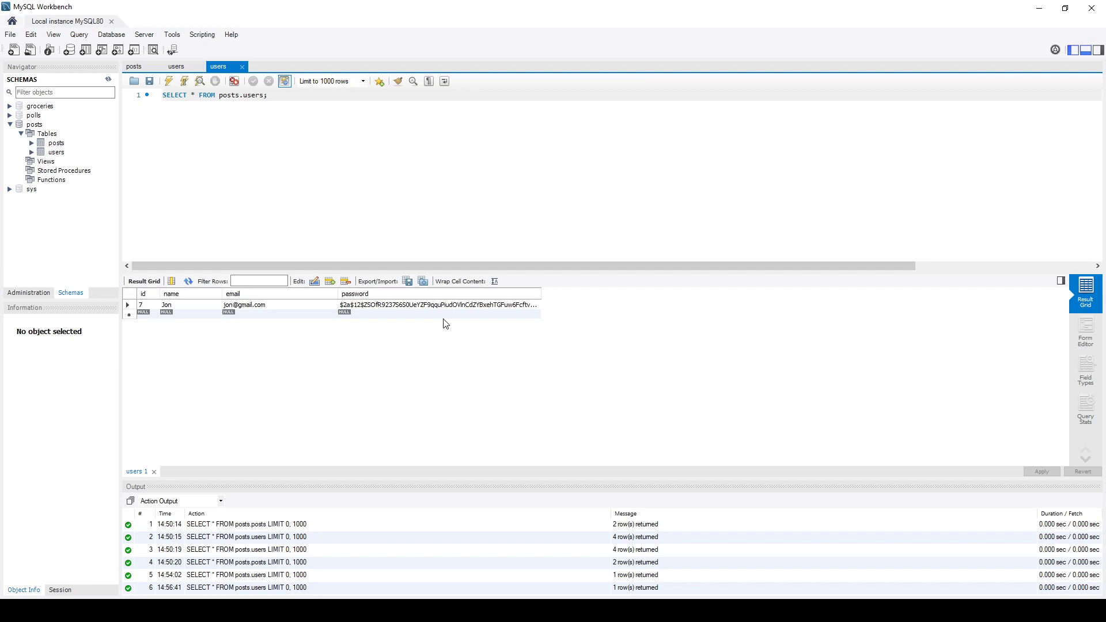
# Replace the autofilled login details with the new user's email and password and log in.
pyautogui.hotkey('alt', 'Tab')
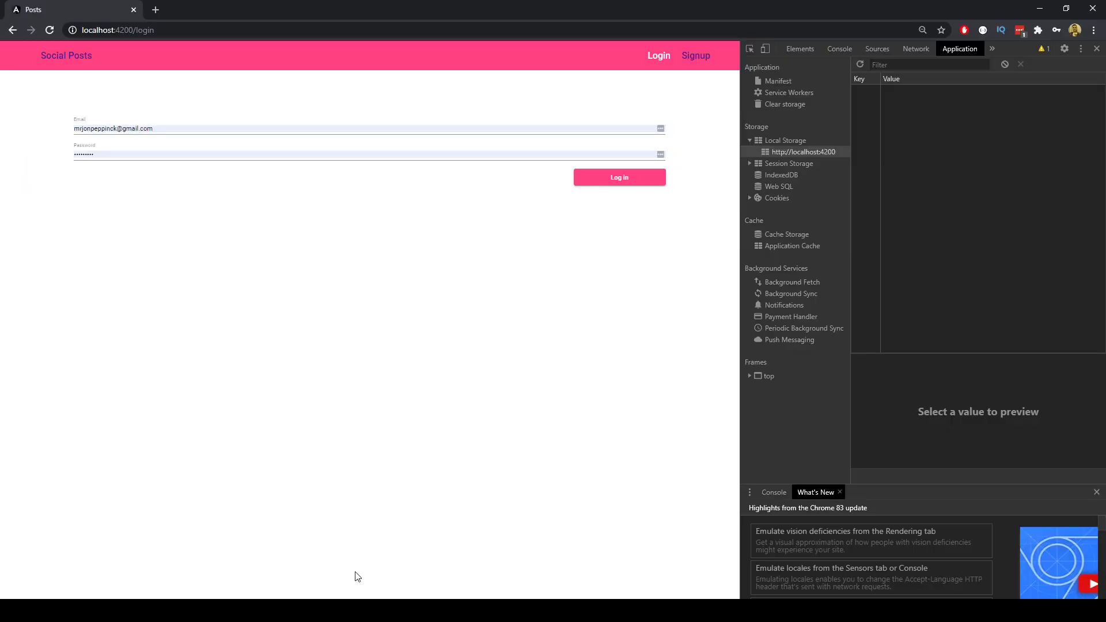
pyautogui.moveTo(166, 128); pyautogui.dragTo(2, 134)
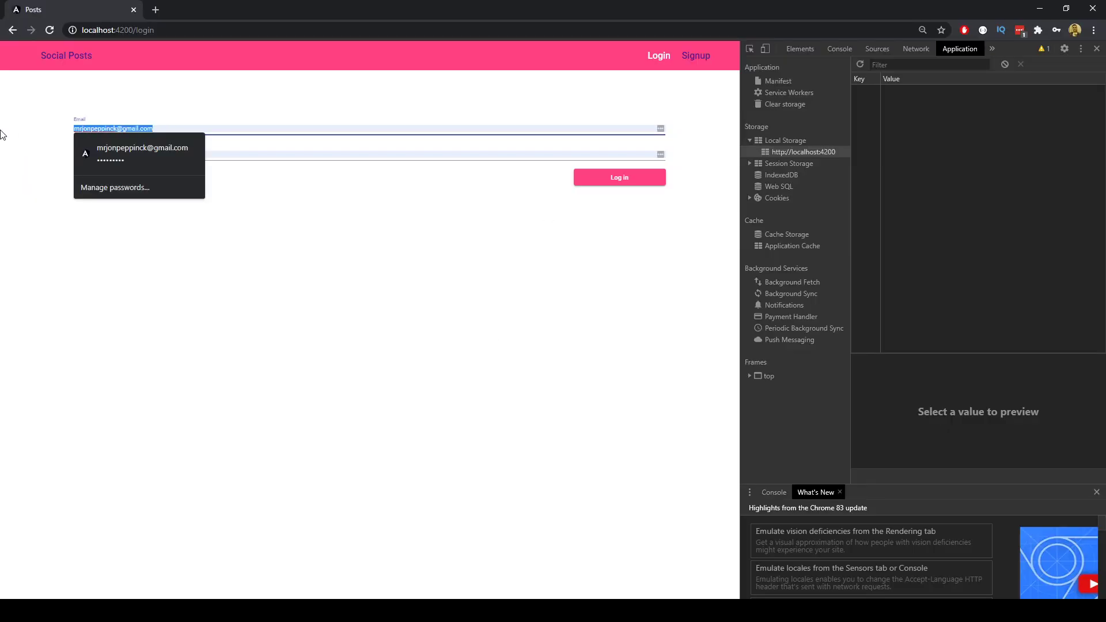
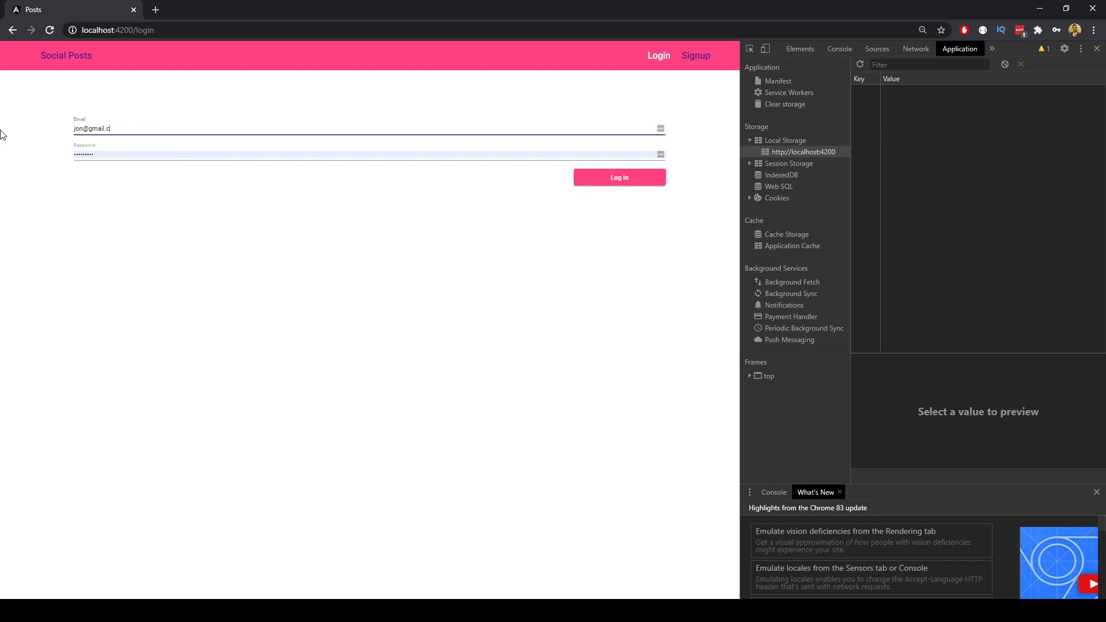
pyautogui.press('Tab')
pyautogui.write('12')
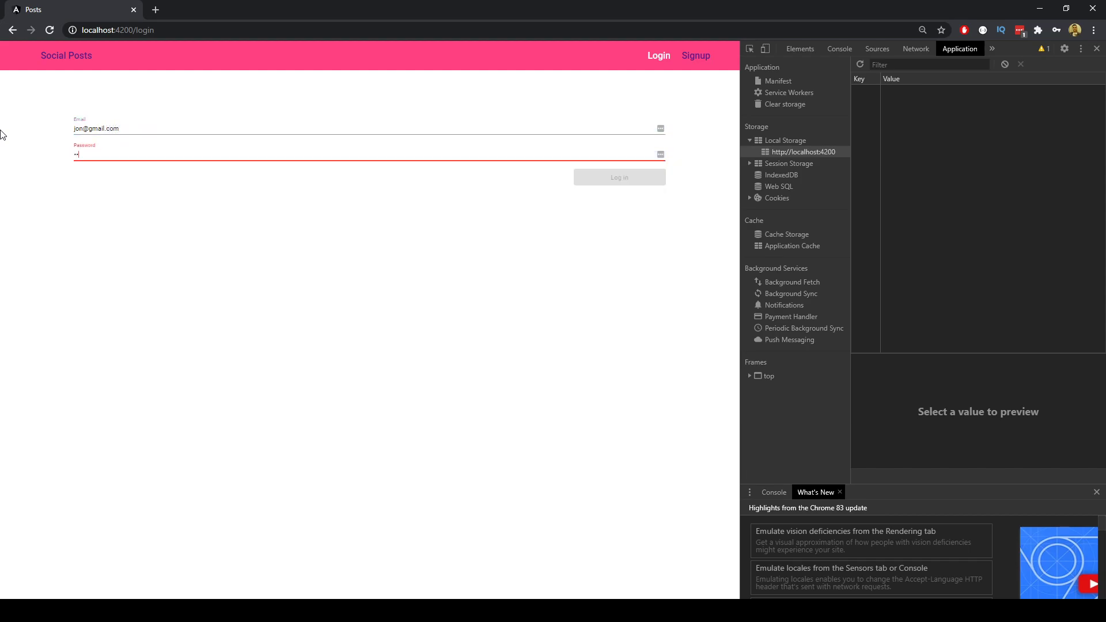
pyautogui.write('3456')
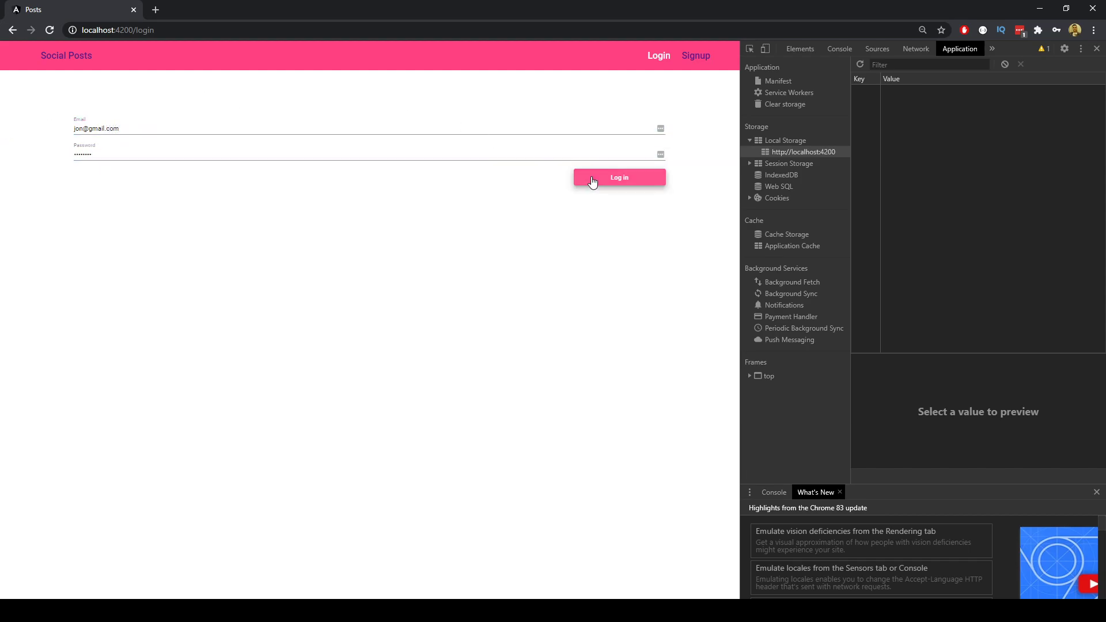
pyautogui.click(593, 180)
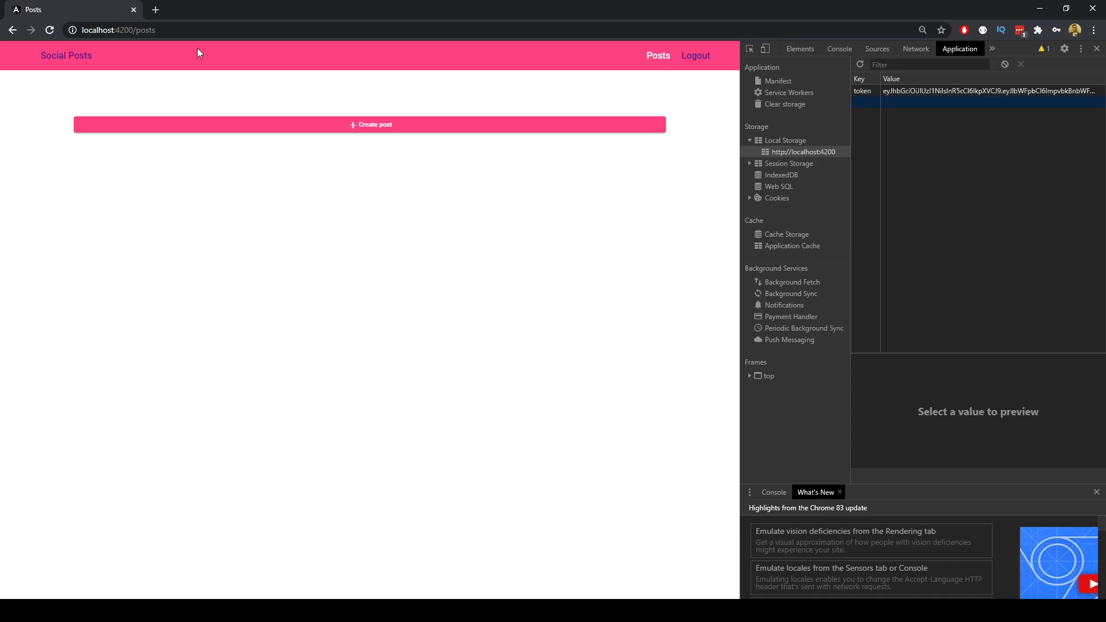
# Publish a post titled 'A new post' with body 'A body that is more than 10 characters'.
pyautogui.click(428, 128)
pyautogui.click(148, 157)
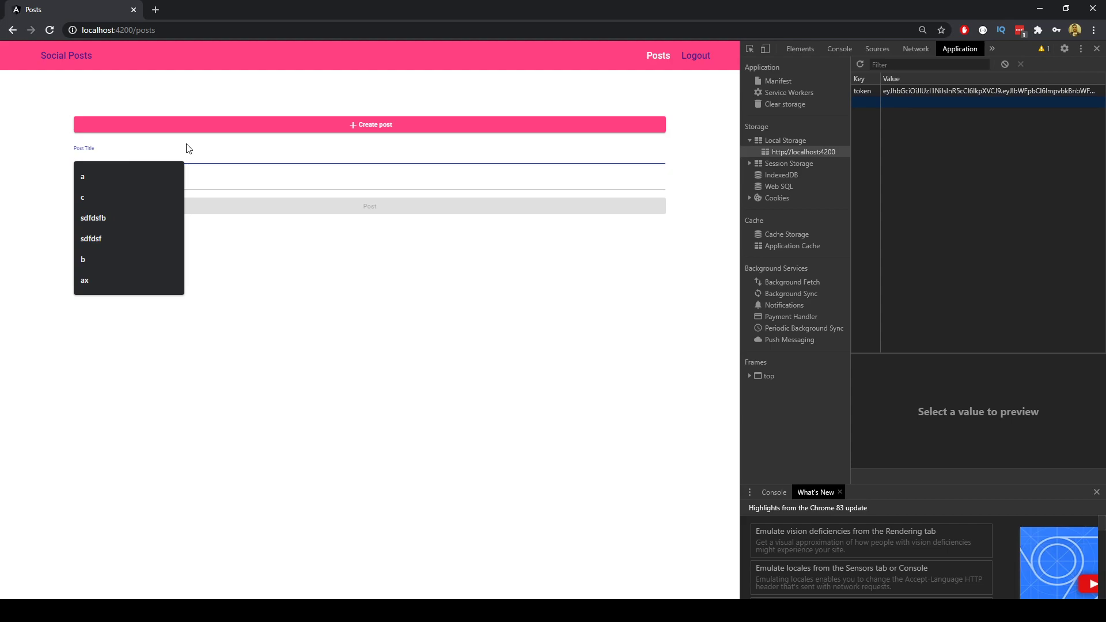
pyautogui.write('A new post!')
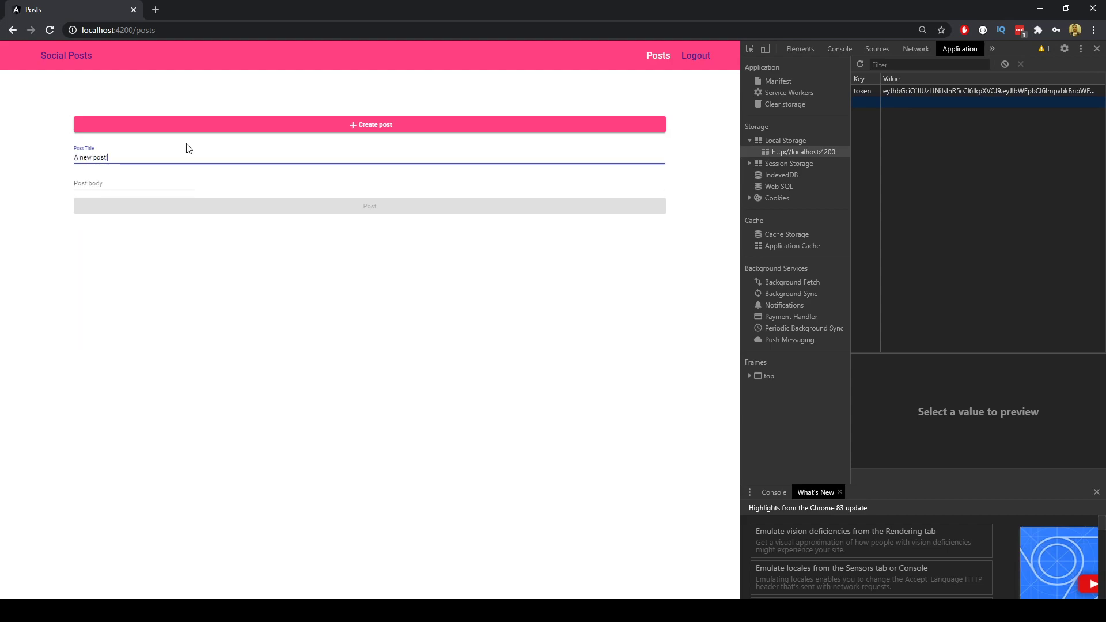
pyautogui.click(126, 182)
pyautogui.write('adsf')
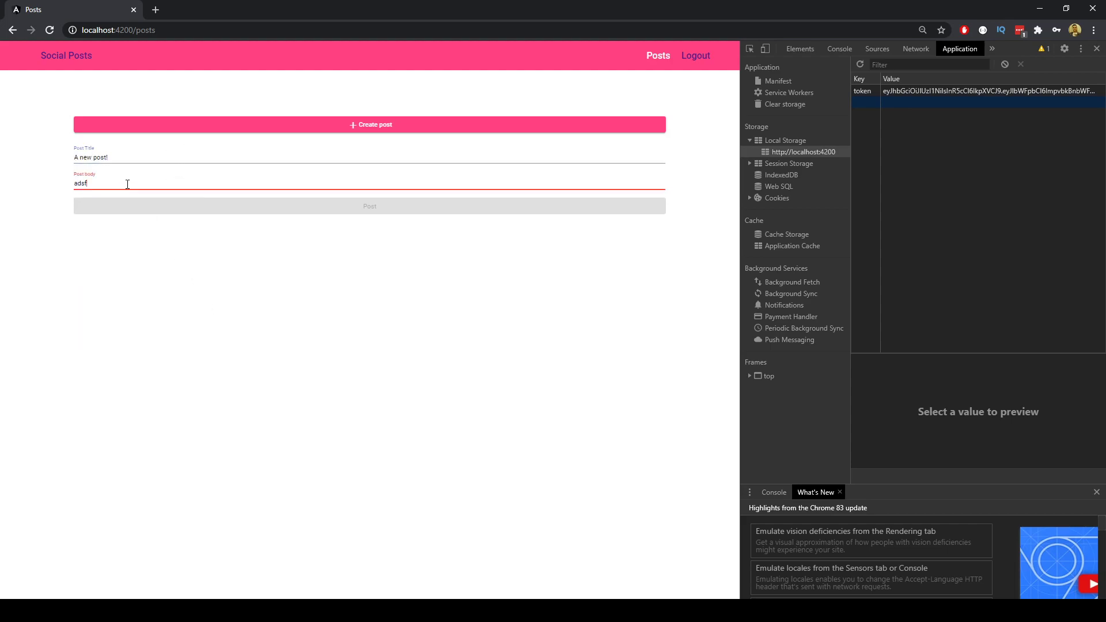
pyautogui.press('BackSpace')
pyautogui.press('BackSpace')
pyautogui.press('BackSpace')
pyautogui.write('A boyd')
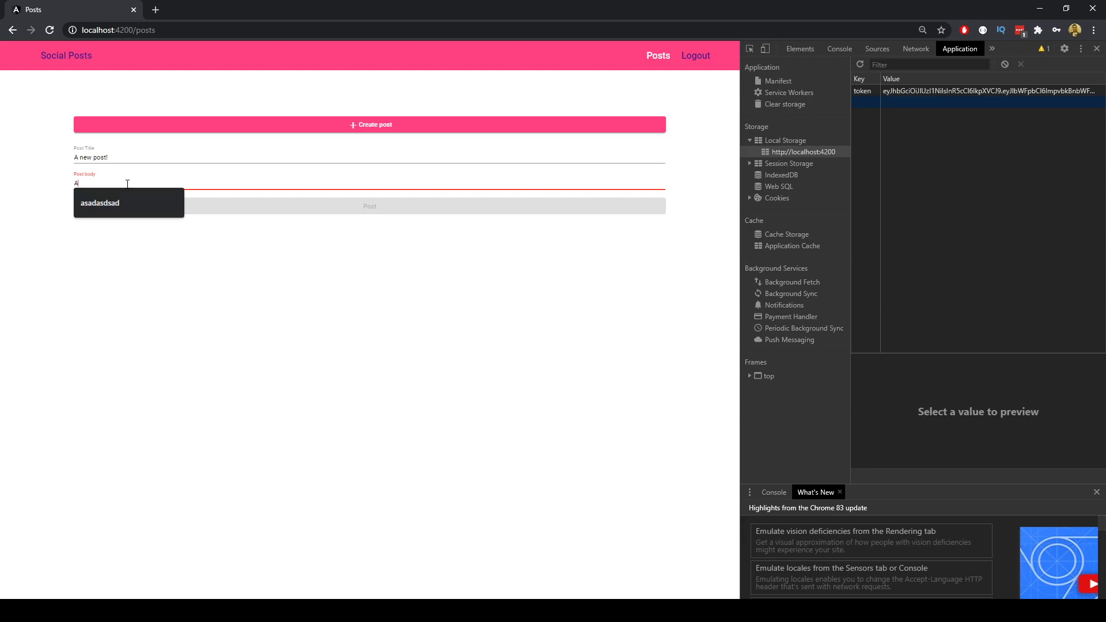
pyautogui.press('BackSpace')
pyautogui.write('dy ')
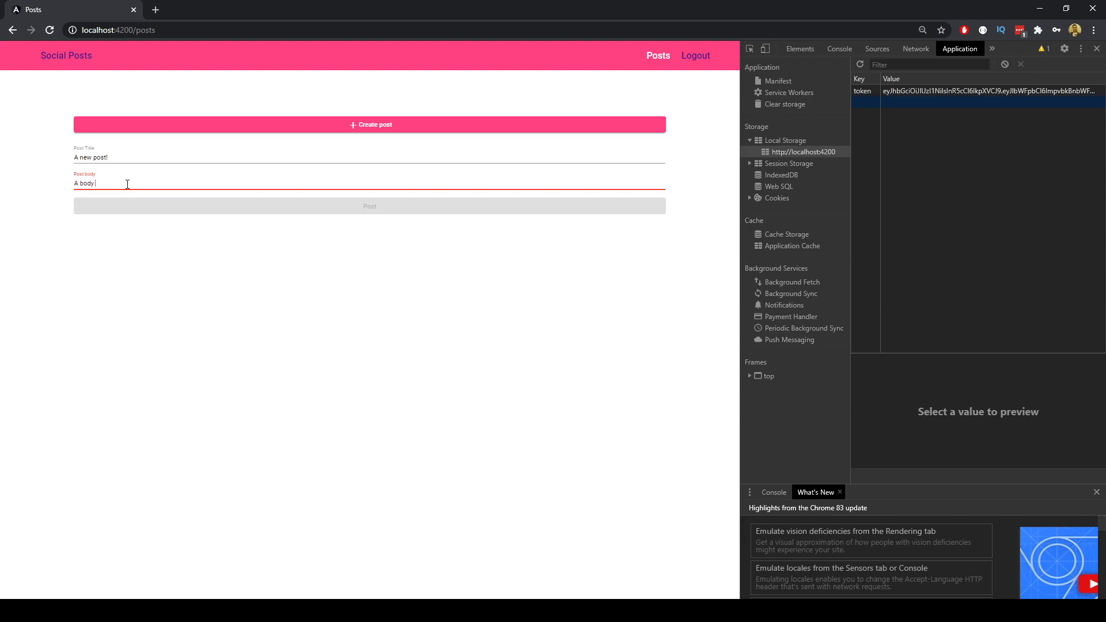
pyautogui.write('that is more than 1')
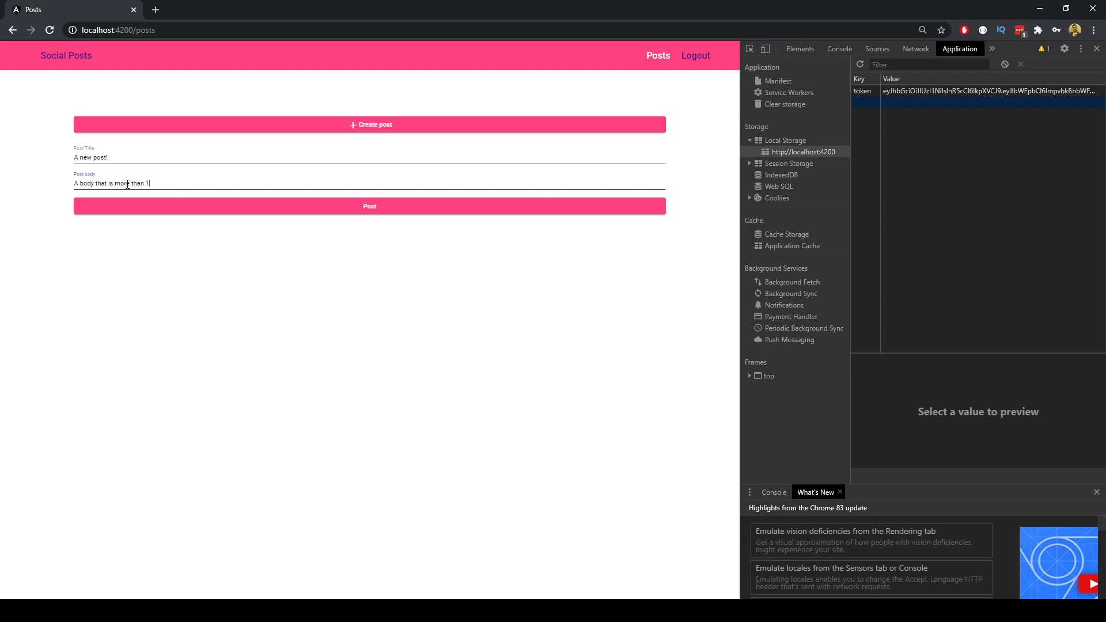
pyautogui.write('0 characters!')
pyautogui.click(423, 211)
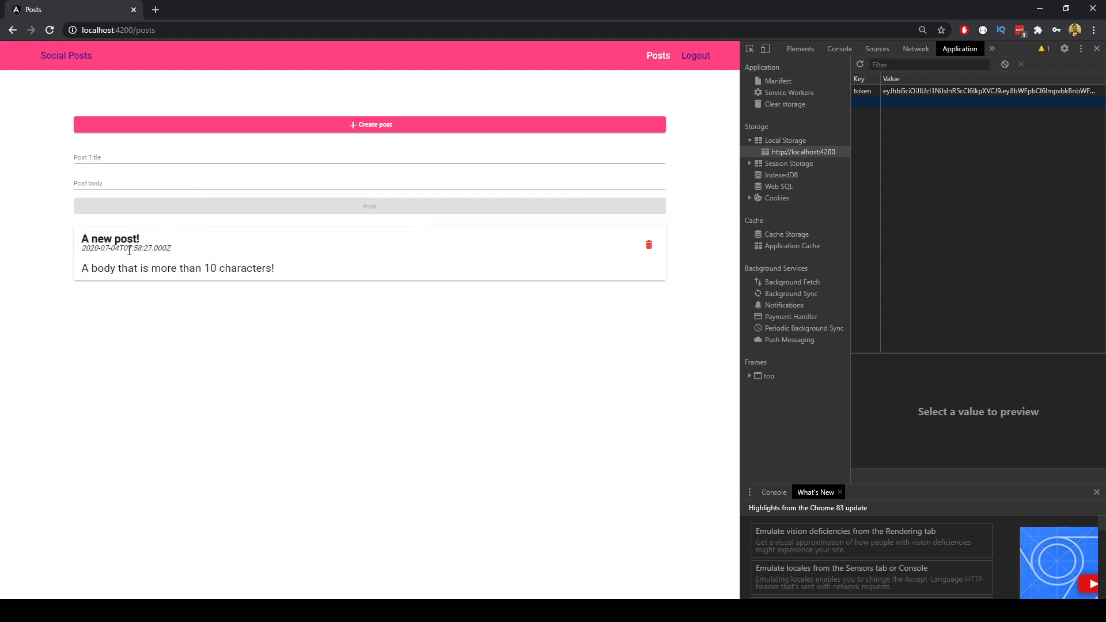
pyautogui.moveTo(279, 275); pyautogui.dragTo(114, 287)
pyautogui.click(360, 337)
# Log out and clear the prefilled email on the login page.
pyautogui.click(702, 60)
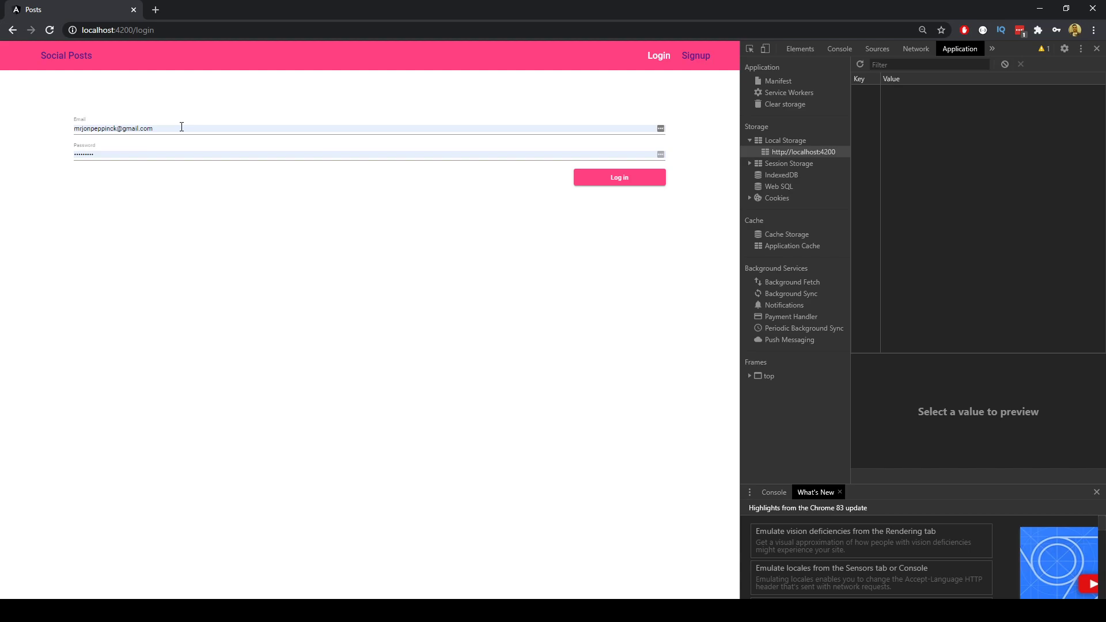
pyautogui.moveTo(182, 127); pyautogui.dragTo(45, 131)
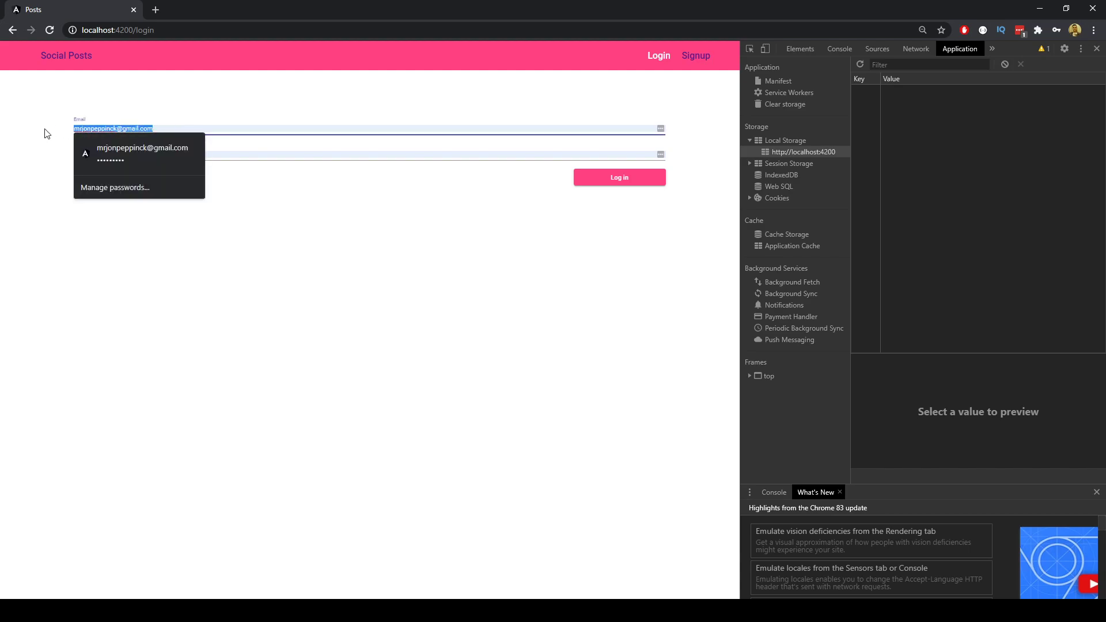
pyautogui.press('BackSpace')
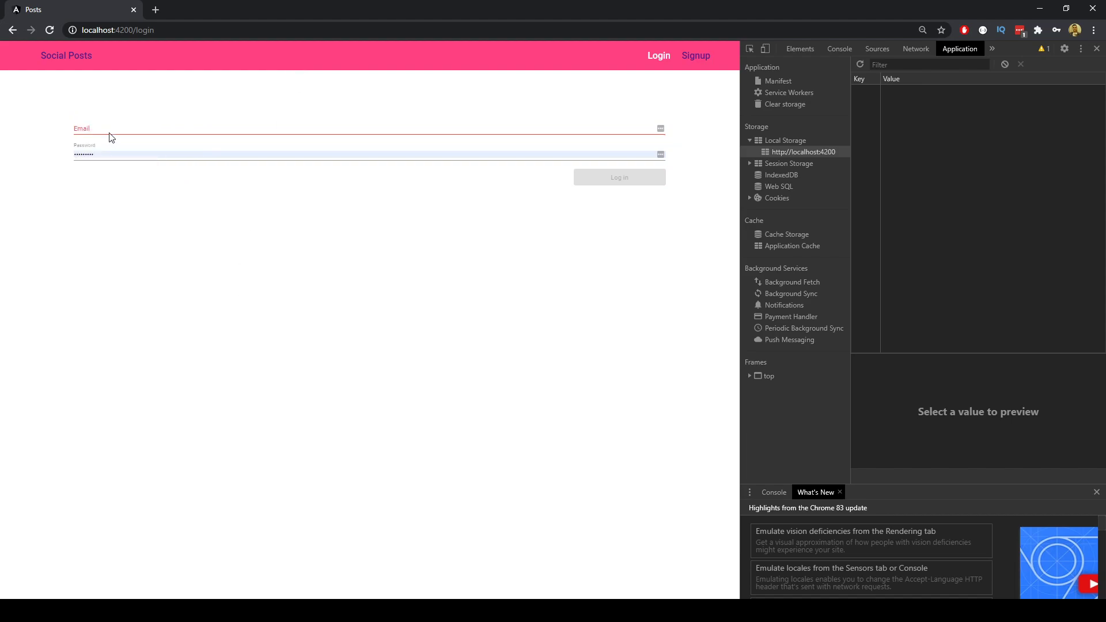
pyautogui.click(109, 132)
# On the sign-up form, correct the autofilled first name and enter the second user's email.
pyautogui.click(401, 235)
pyautogui.click(695, 56)
pyautogui.moveTo(166, 127); pyautogui.dragTo(56, 133)
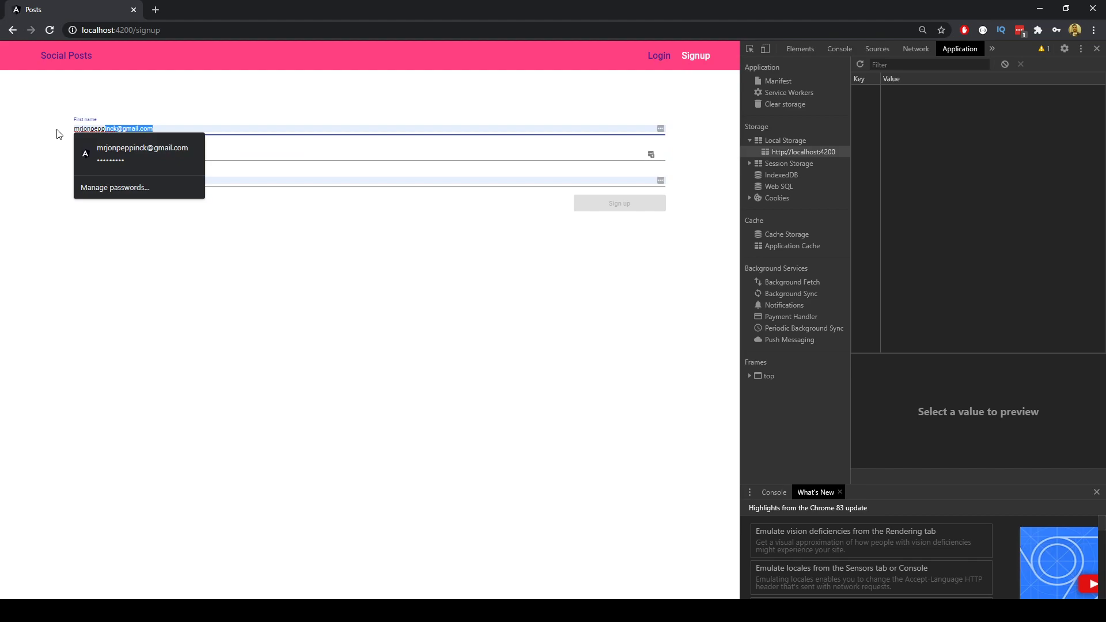
pyautogui.press('BackSpace')
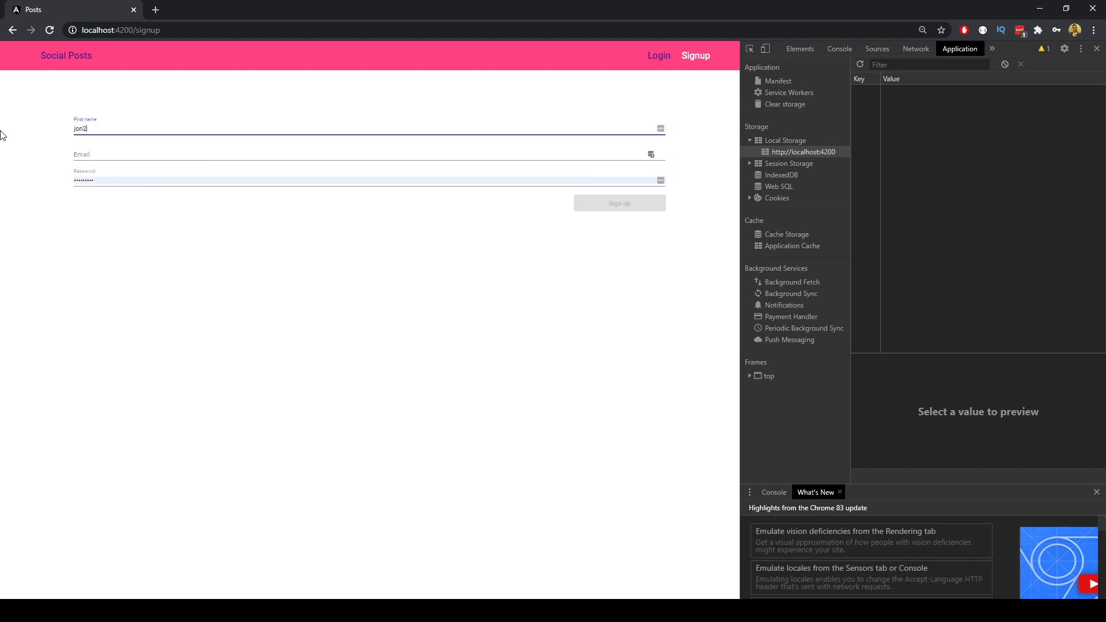
pyautogui.press('Tab')
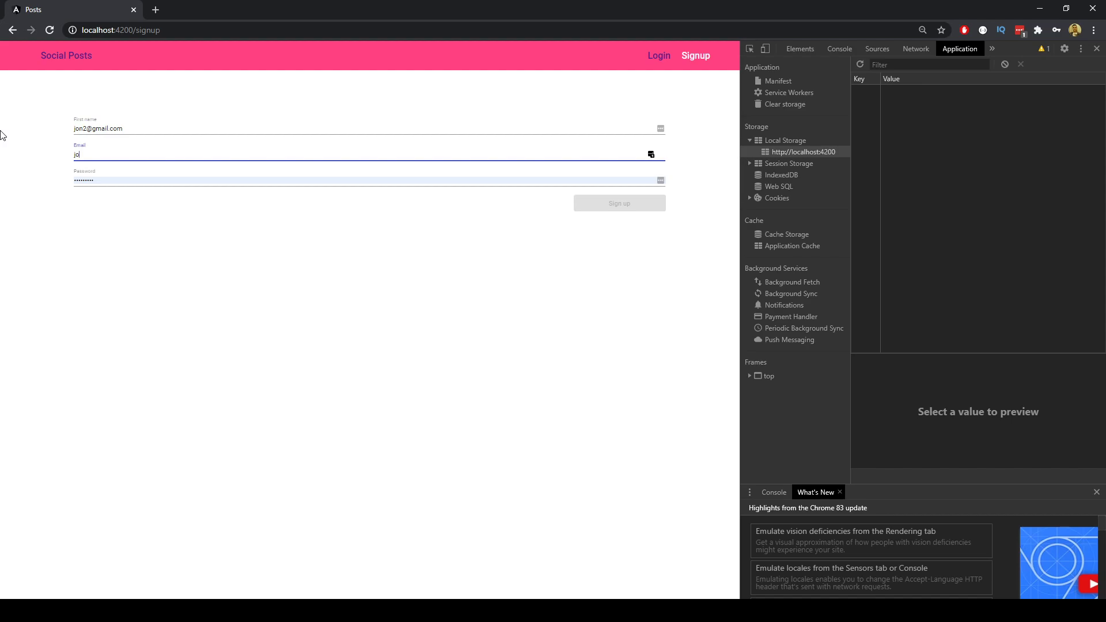
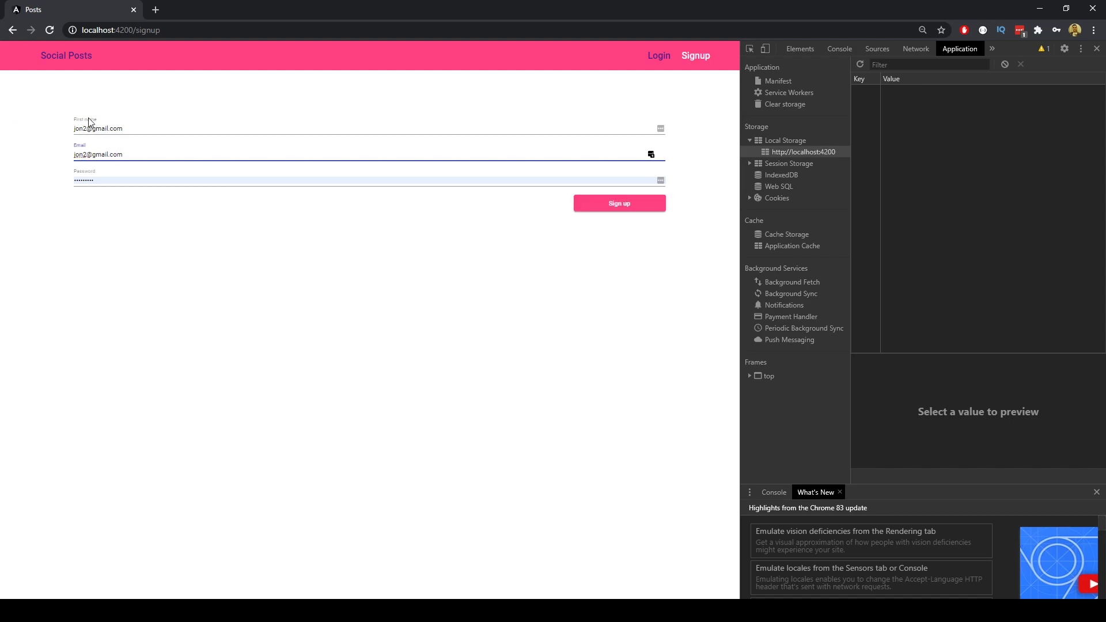
pyautogui.moveTo(123, 128); pyautogui.dragTo(90, 129)
pyautogui.press('BackSpace')
# Enter an 8-character password and submit the sign-up.
pyautogui.click(104, 179)
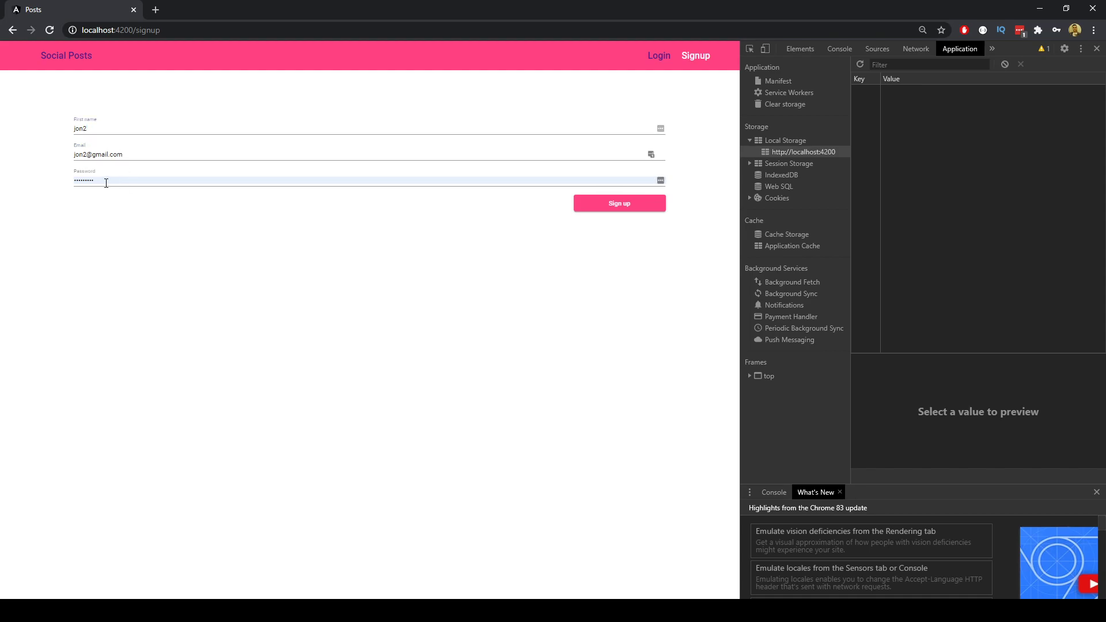
pyautogui.moveTo(111, 184); pyautogui.dragTo(70, 184)
pyautogui.write('12')
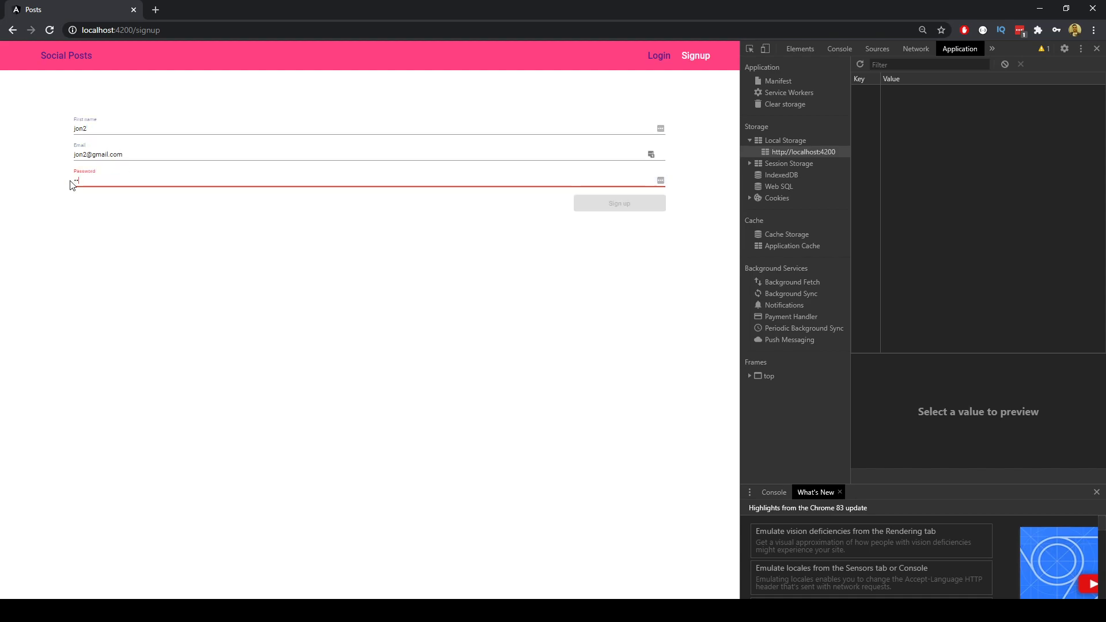
pyautogui.write('345678')
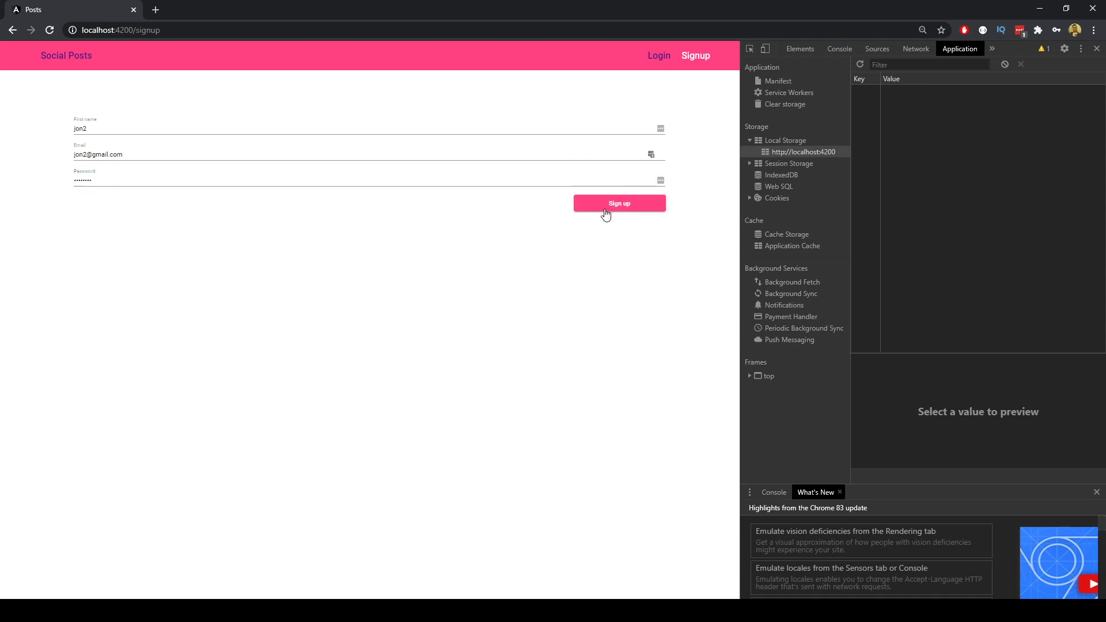
pyautogui.click(605, 205)
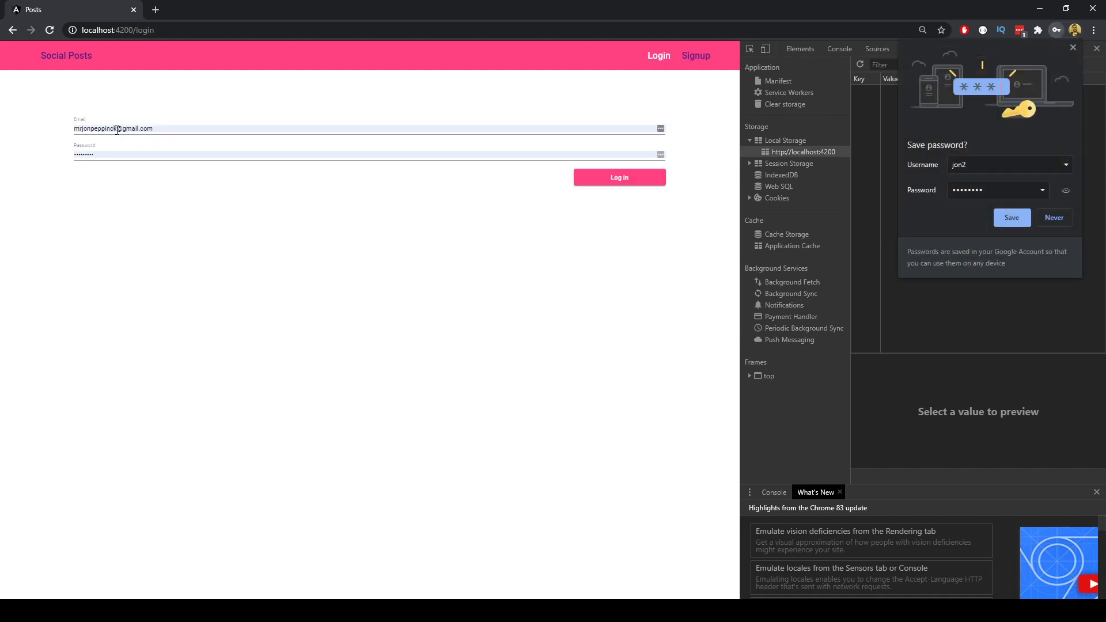
# Log in as the second user with corrected email and password, dismissing the save-password popup.
pyautogui.moveTo(117, 128); pyautogui.dragTo(24, 134)
pyautogui.write('jon2')
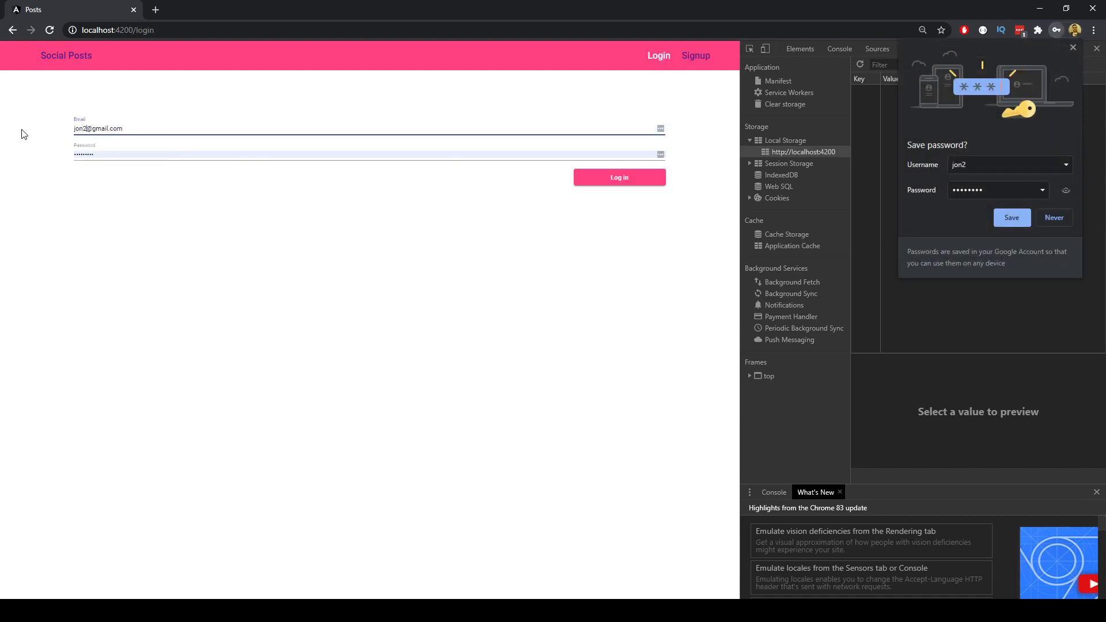
pyautogui.click(110, 154)
pyautogui.hotkey('ctrl', 'a')
pyautogui.press('BackSpace')
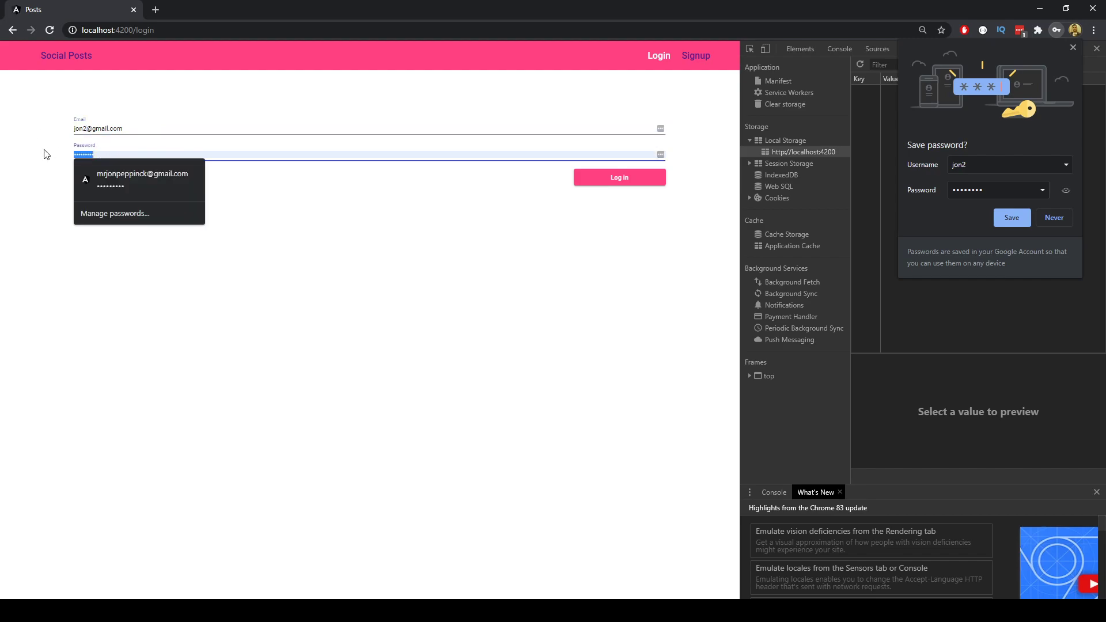
pyautogui.write('123456')
pyautogui.click(640, 180)
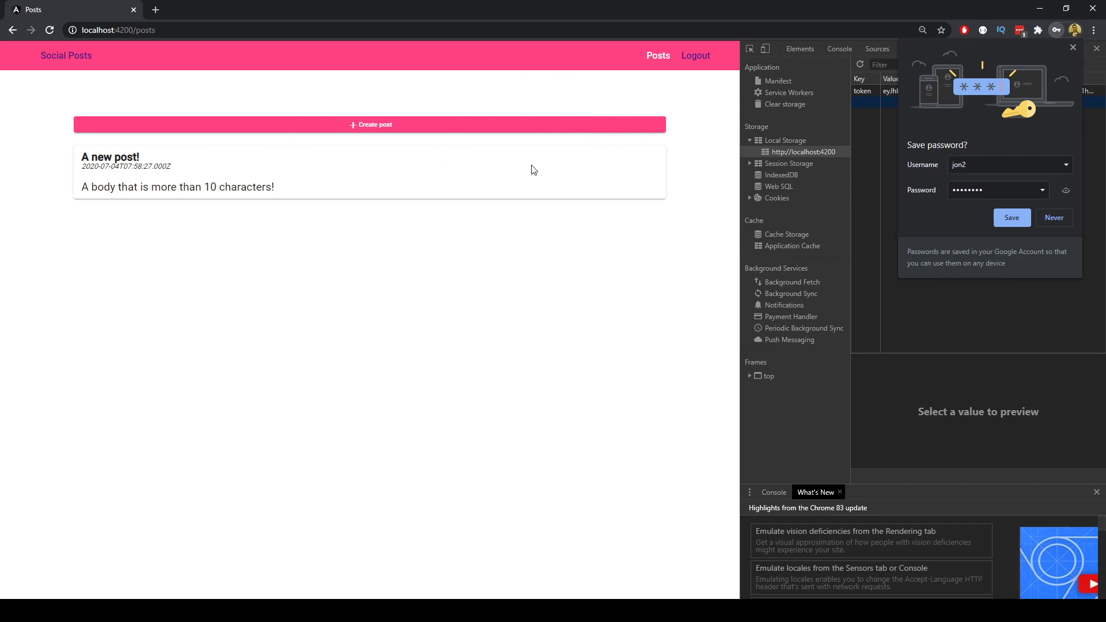
pyautogui.click(1073, 47)
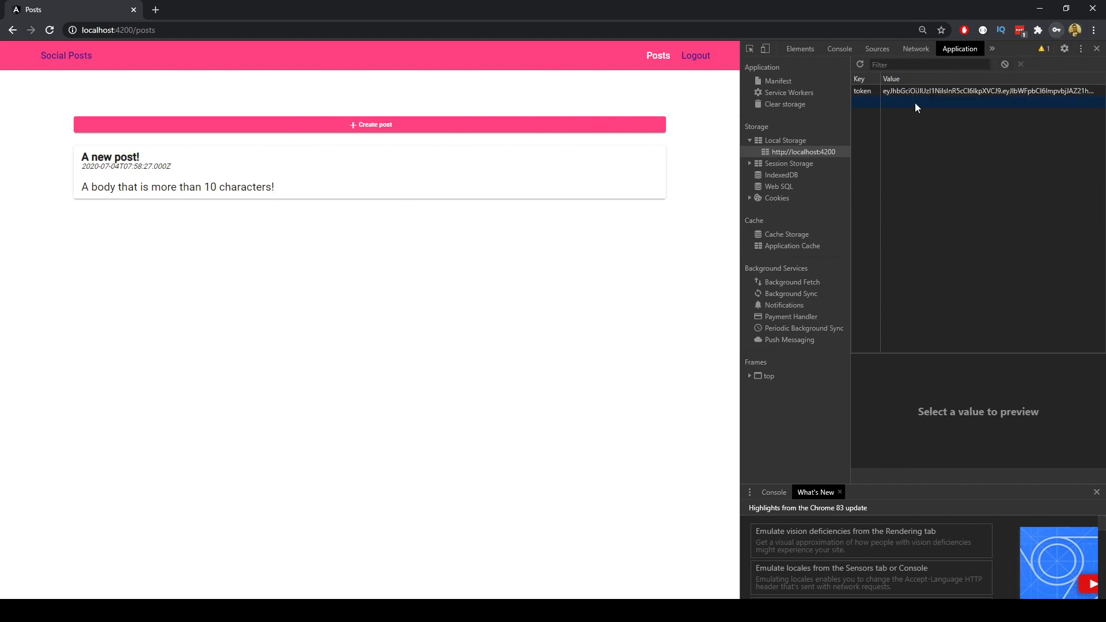
# Publish a post titled 'This is Jon 2 post' with body 'this is some random text'.
pyautogui.click(408, 128)
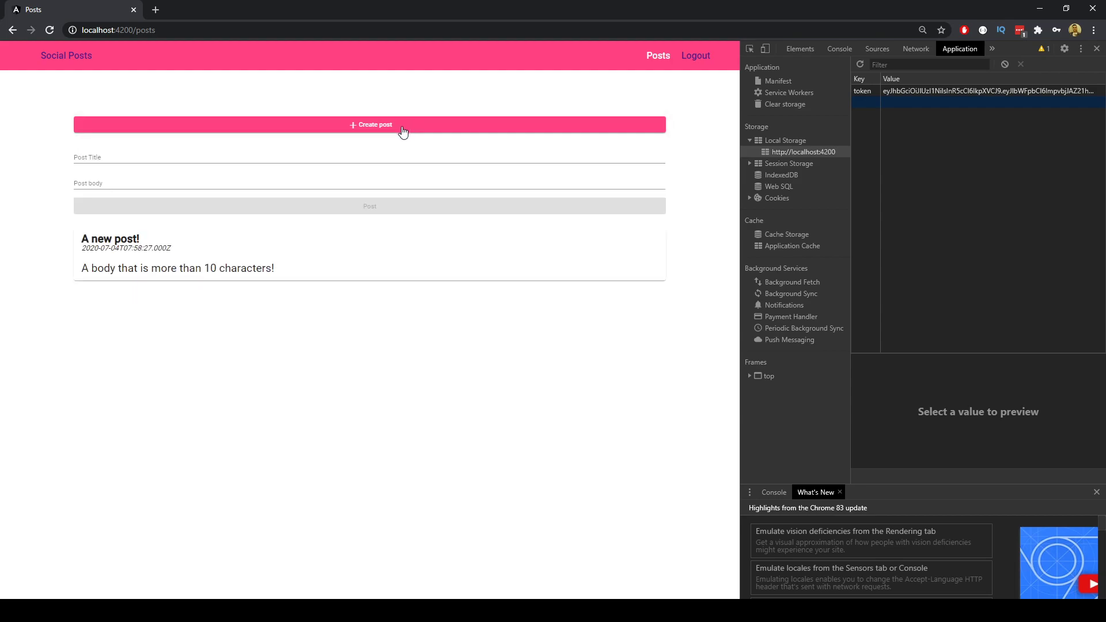
pyautogui.click(138, 156)
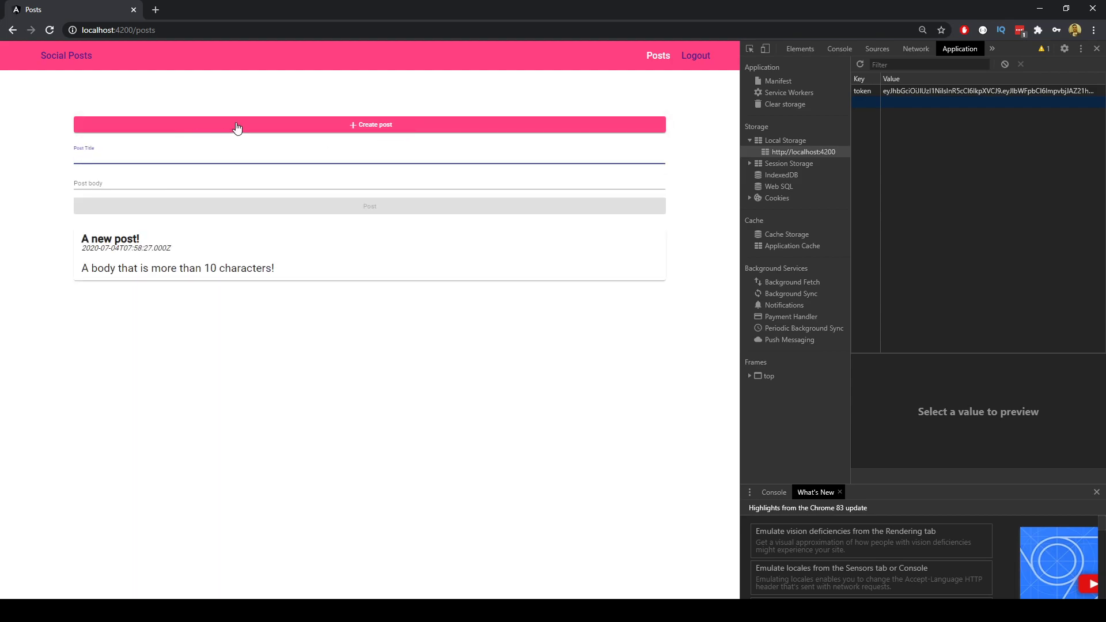
pyautogui.write('This is Jon 2')
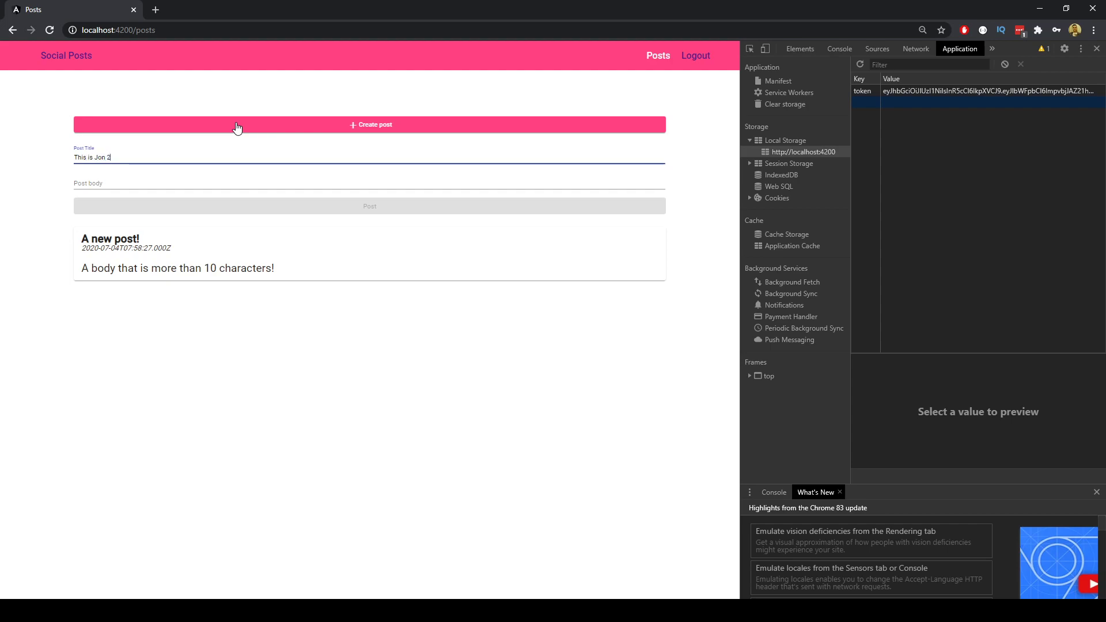
pyautogui.write(' post')
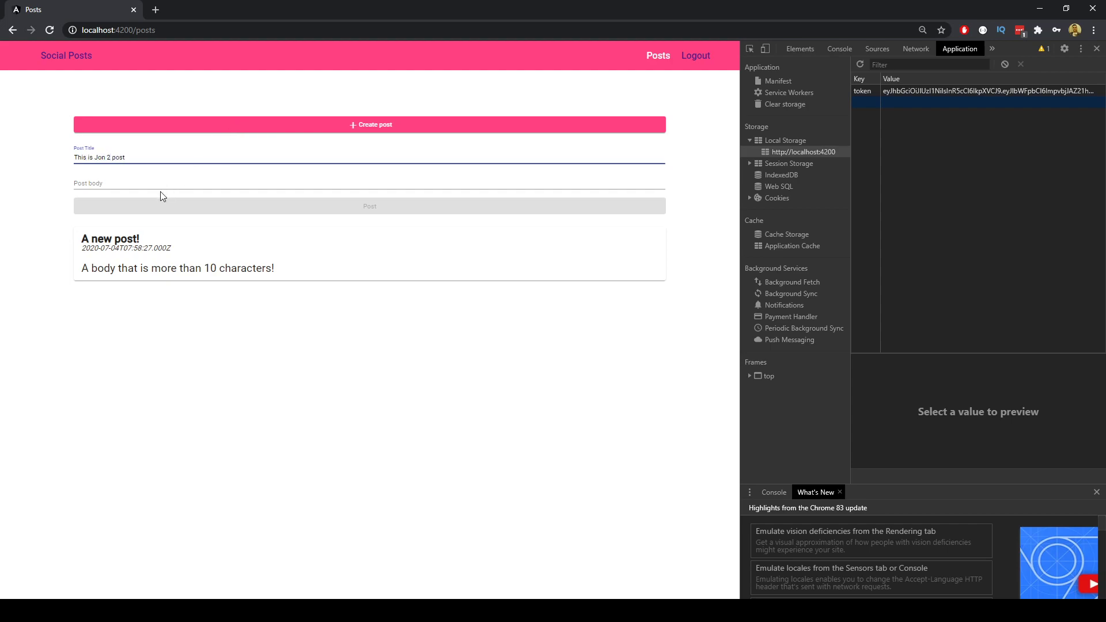
pyautogui.click(166, 183)
pyautogui.write('this is some random text')
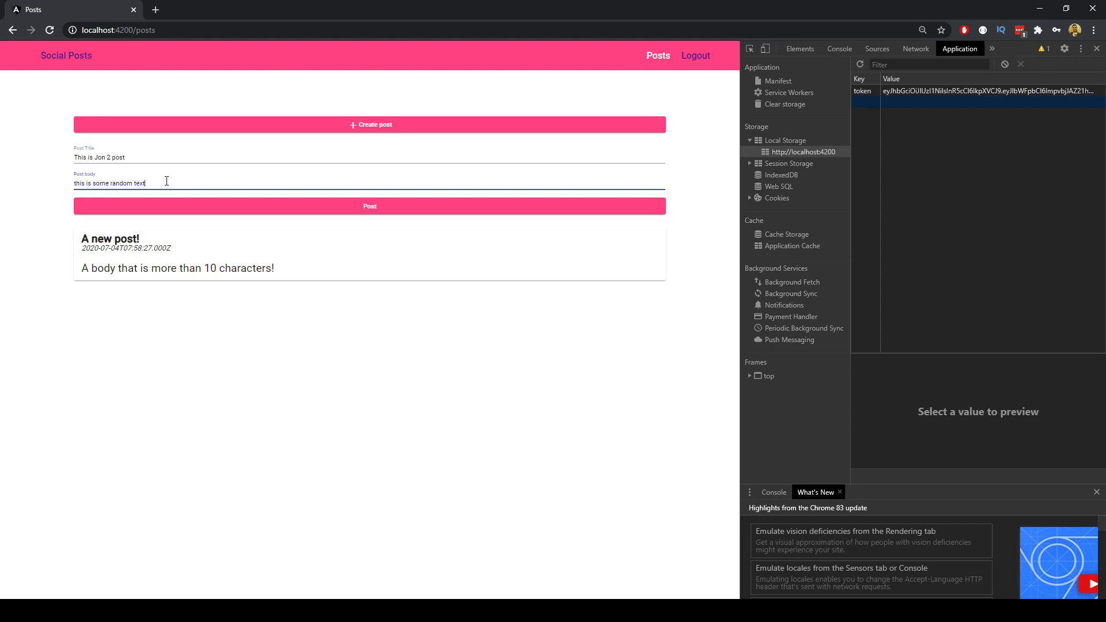
pyautogui.click(392, 211)
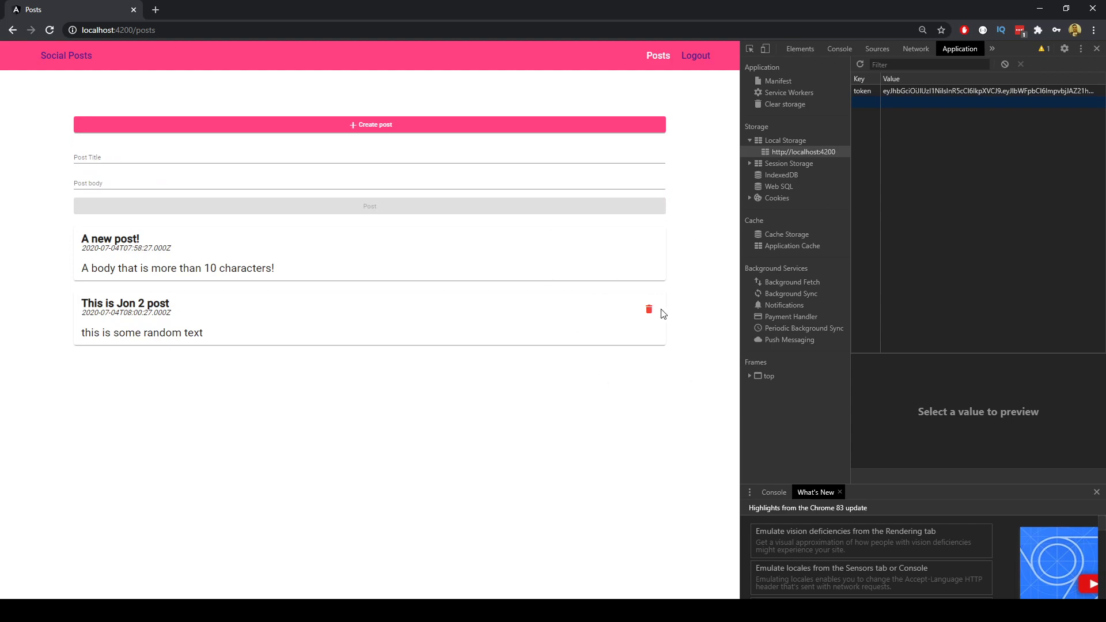
# Refresh the users and posts grids in Workbench to see user row 8 and post row 10.
pyautogui.click(271, 611)
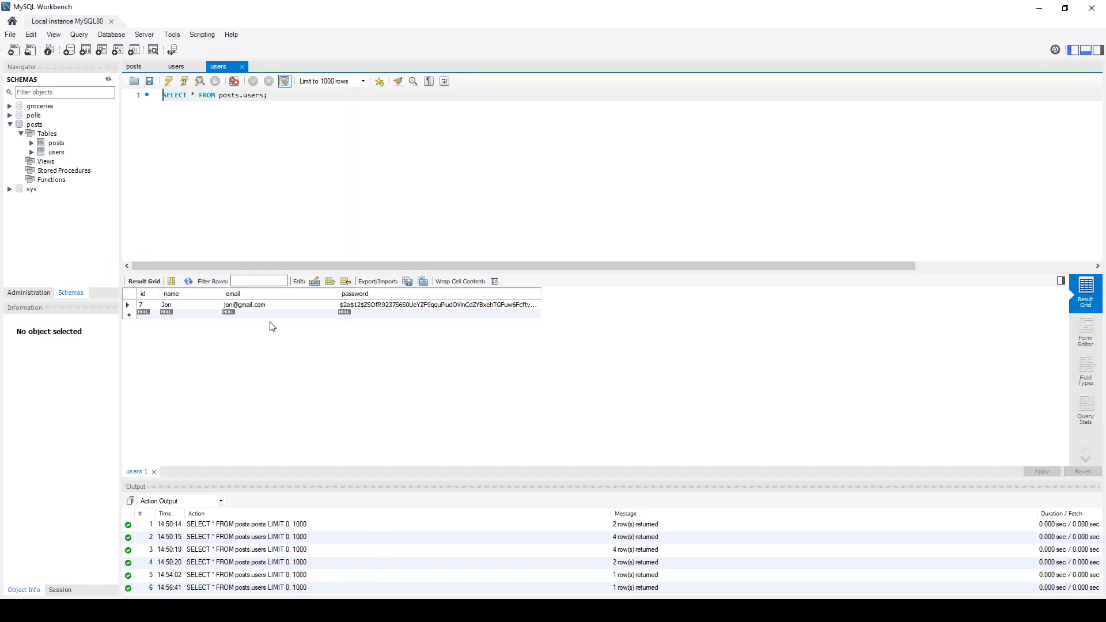
pyautogui.click(189, 282)
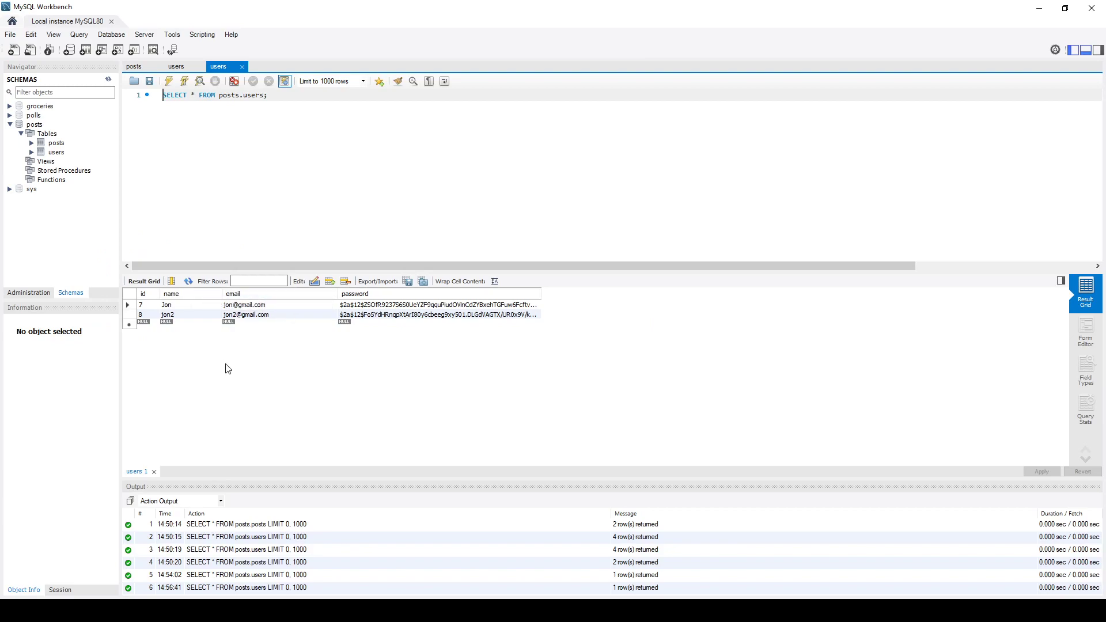
pyautogui.click(139, 67)
pyautogui.click(189, 282)
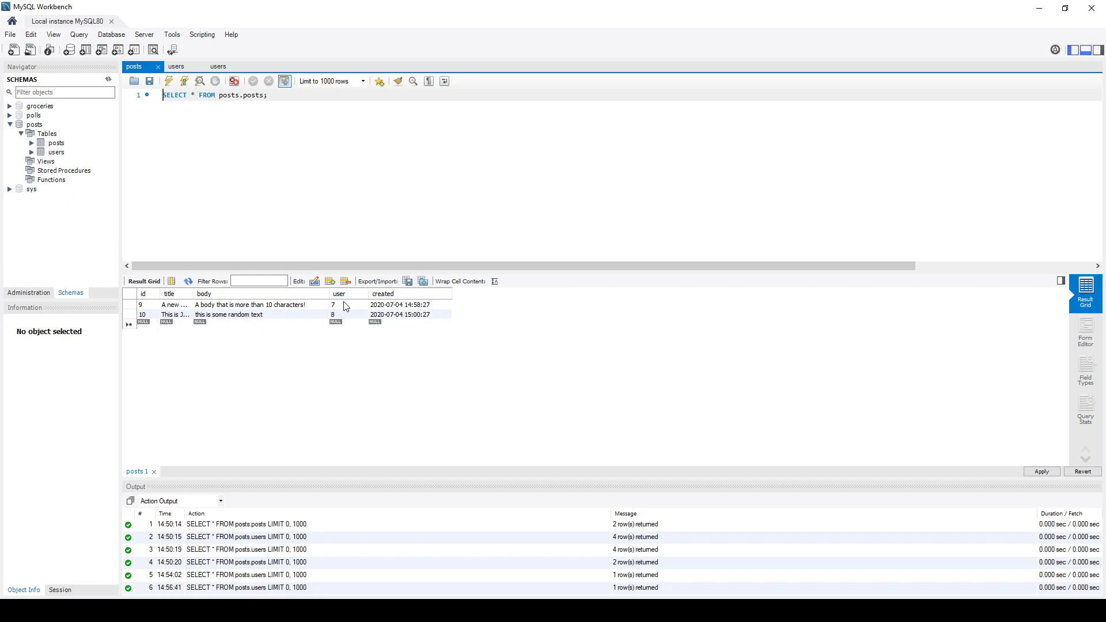
pyautogui.click(182, 68)
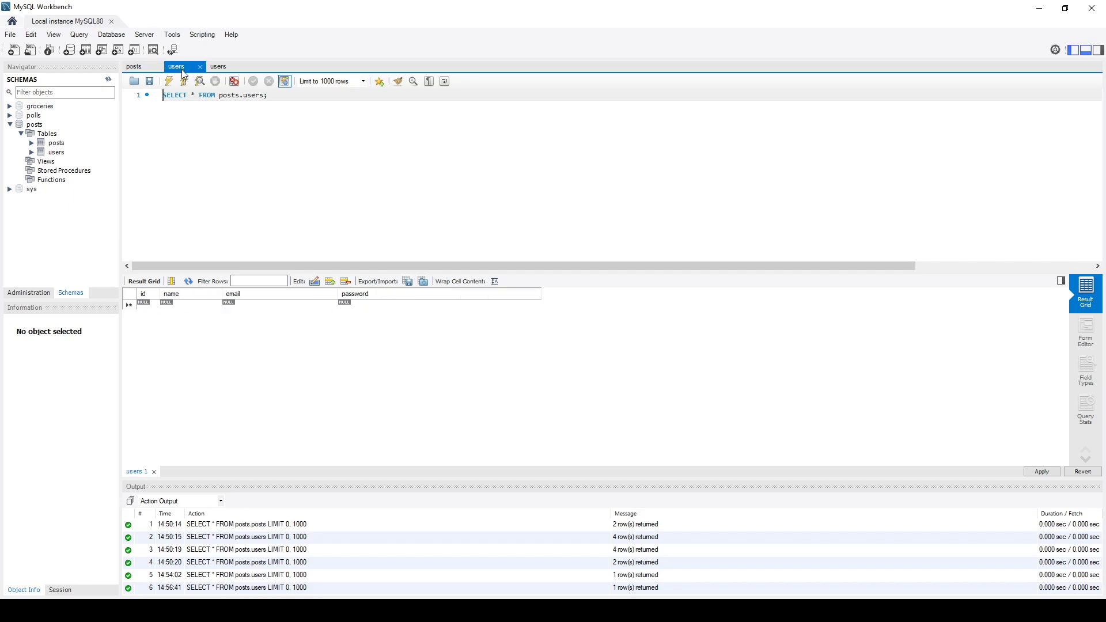
pyautogui.click(219, 68)
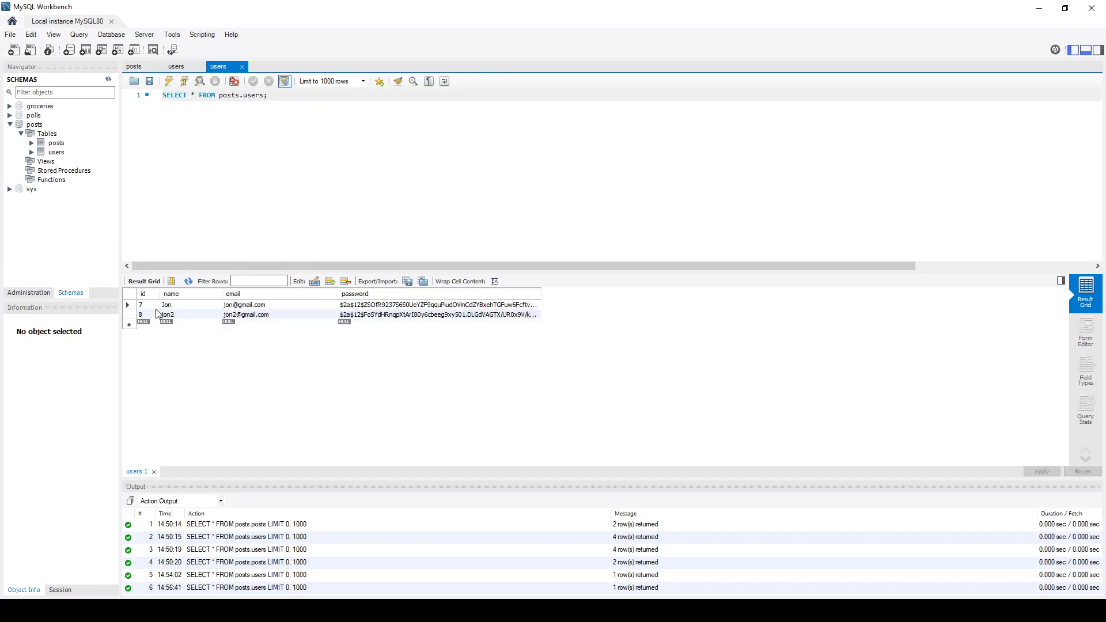
pyautogui.click(137, 68)
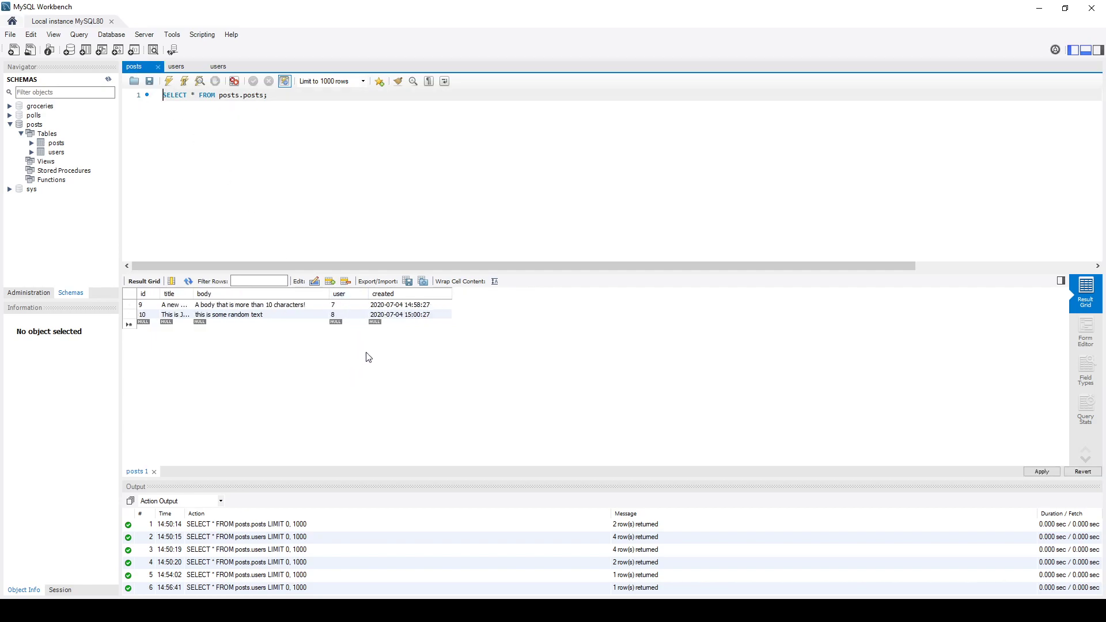
pyautogui.click(320, 611)
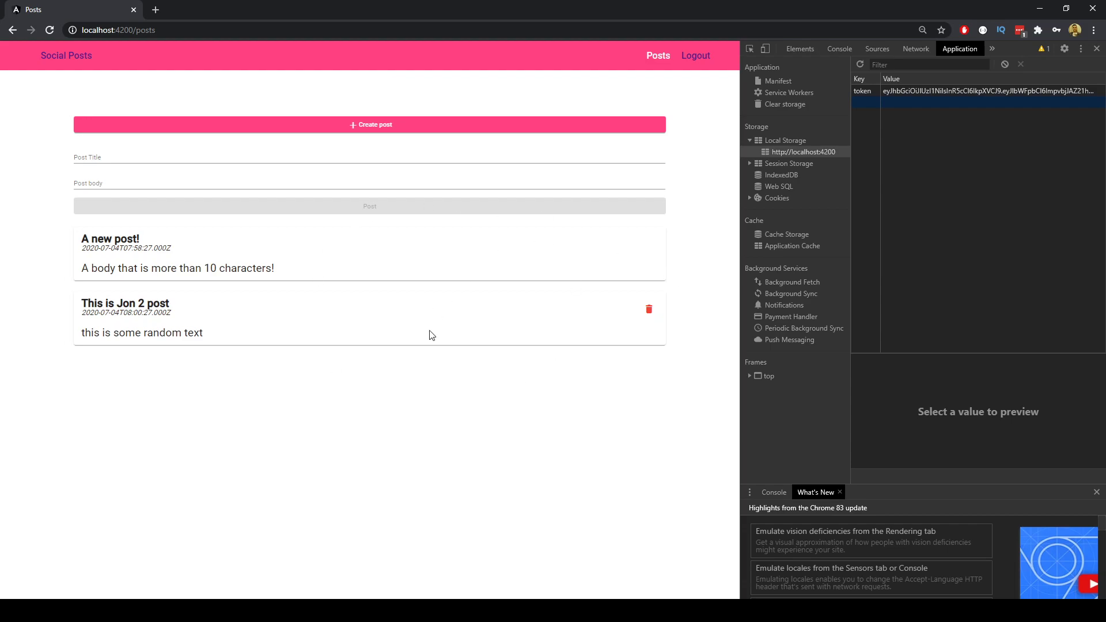
# Delete the "This is Jon 2 post" card, leaving only "A new post!" in the feed.
pyautogui.click(650, 310)
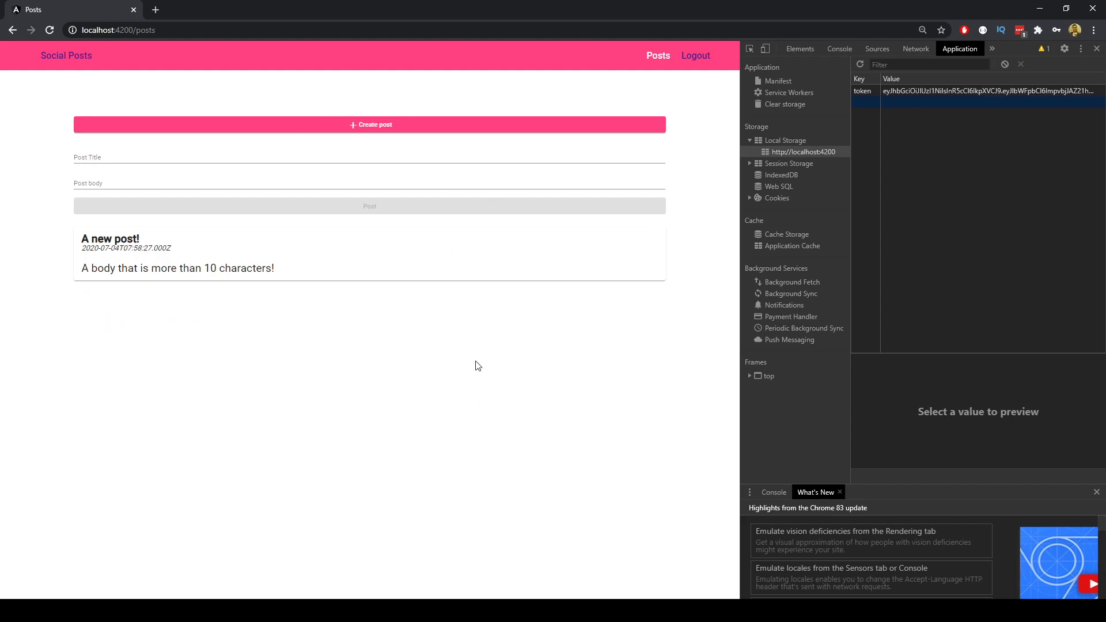
# Re-run the posts query in MySQL Workbench to confirm only row 9 remains, then return to Chrome.
pyautogui.hotkey('alt', 'Tab')
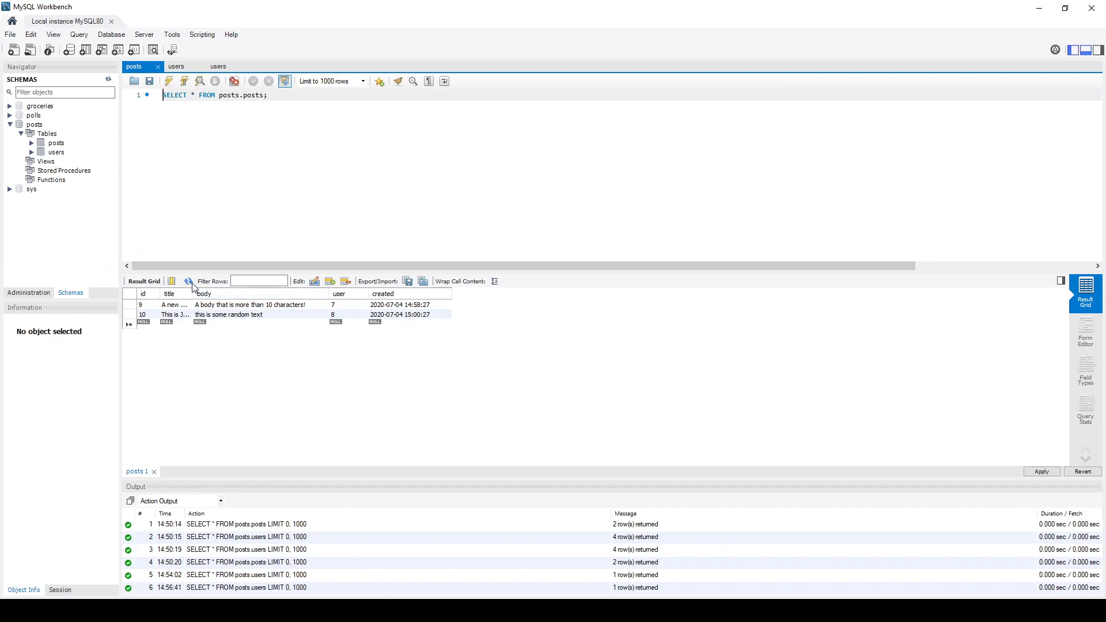
pyautogui.hotkey('ctrl', 'Return')
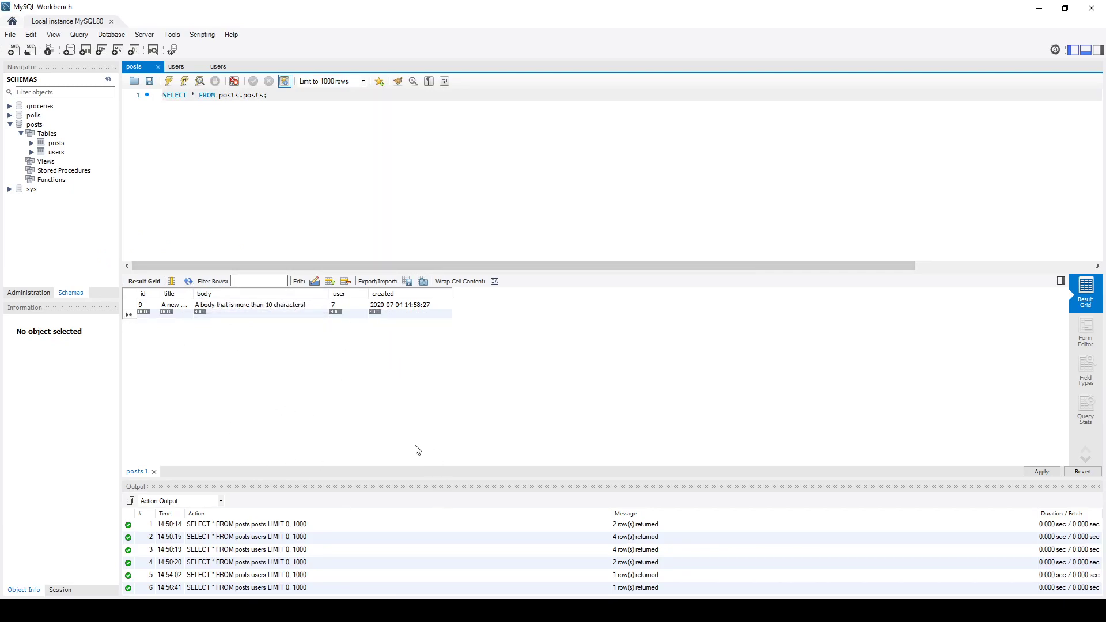
pyautogui.hotkey('alt', 'Tab')
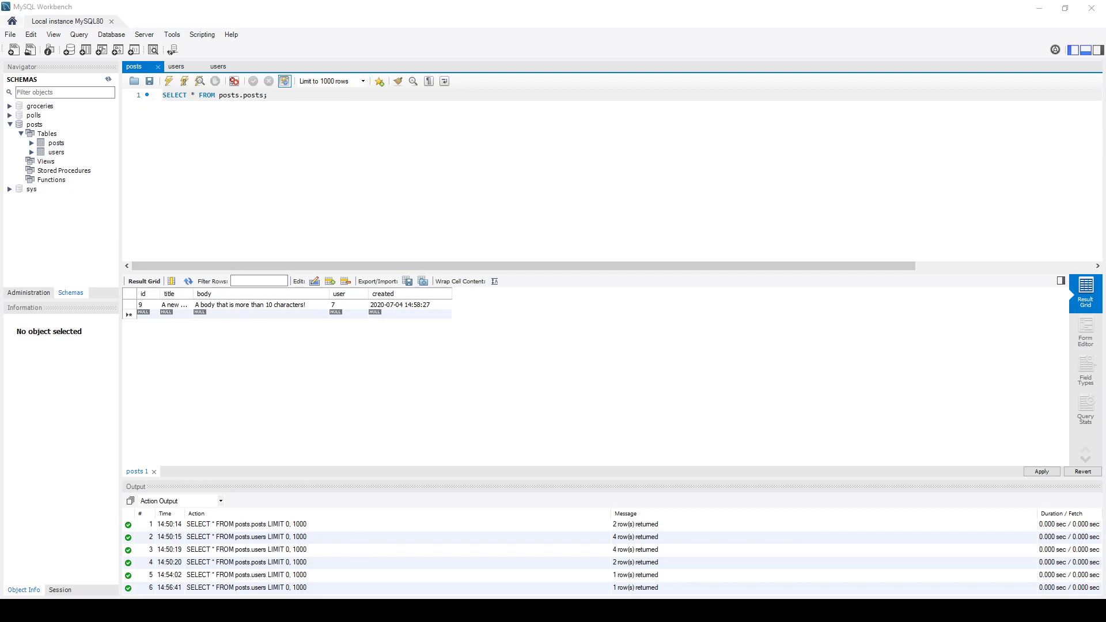